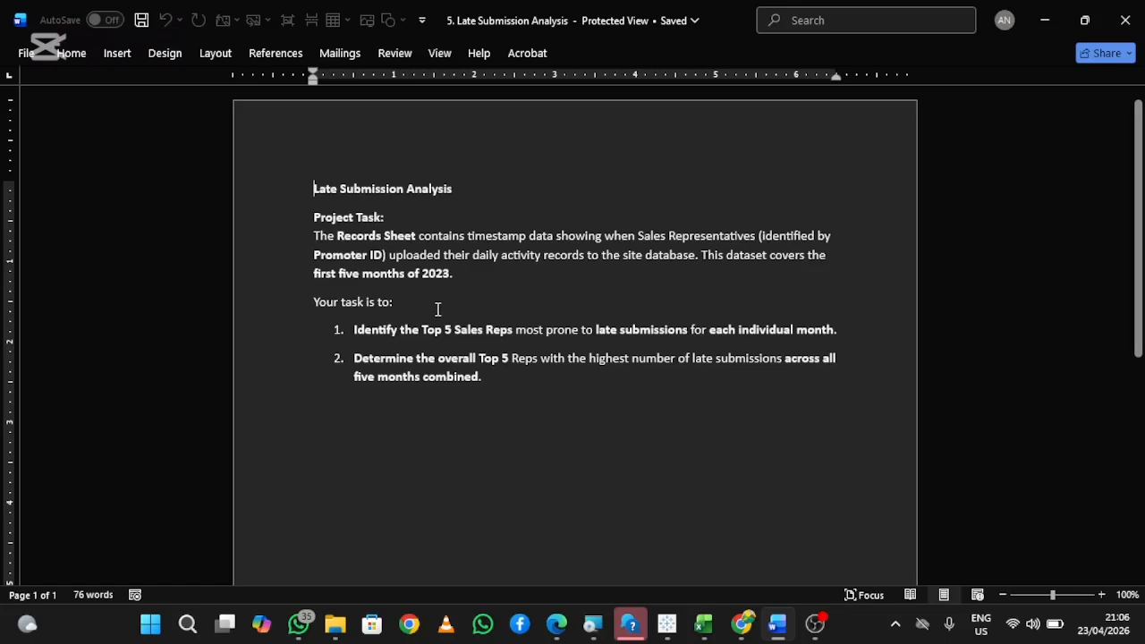
- Switch to the Excel workbook and bring the Records data range A1:B114507, with headers, into Power Query as a table
key(alt+Tab)
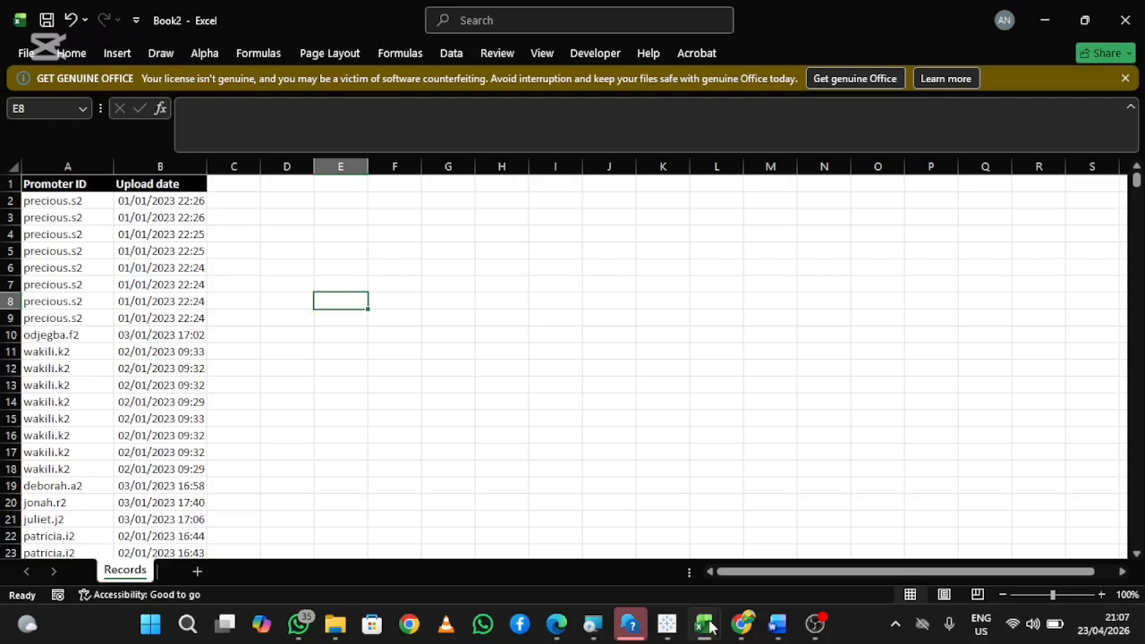
click(451, 53)
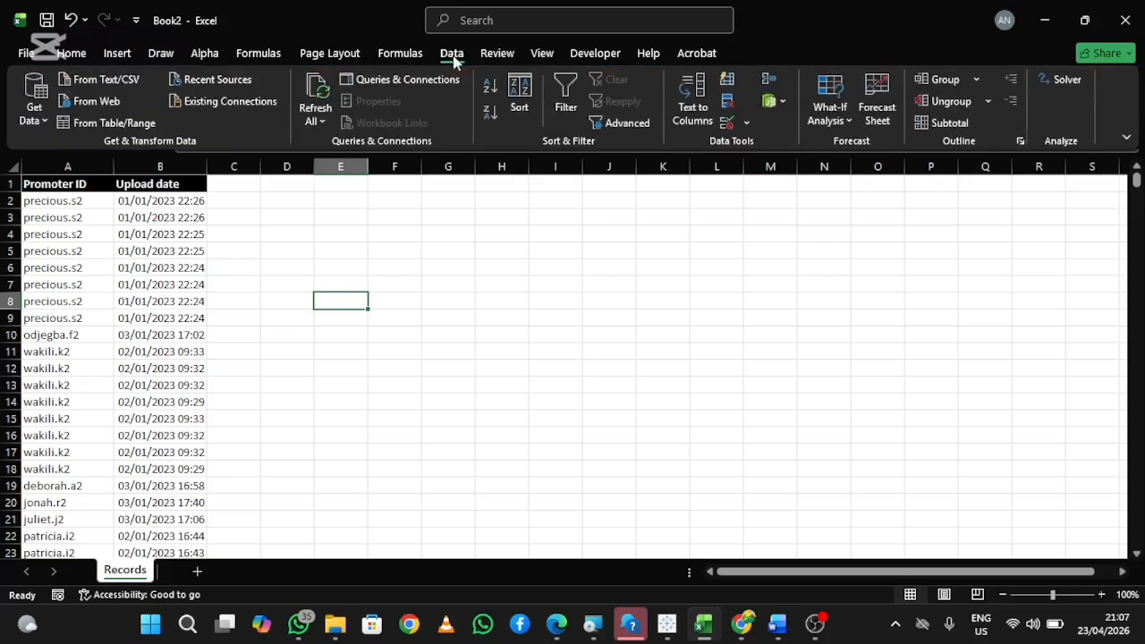
click(107, 124)
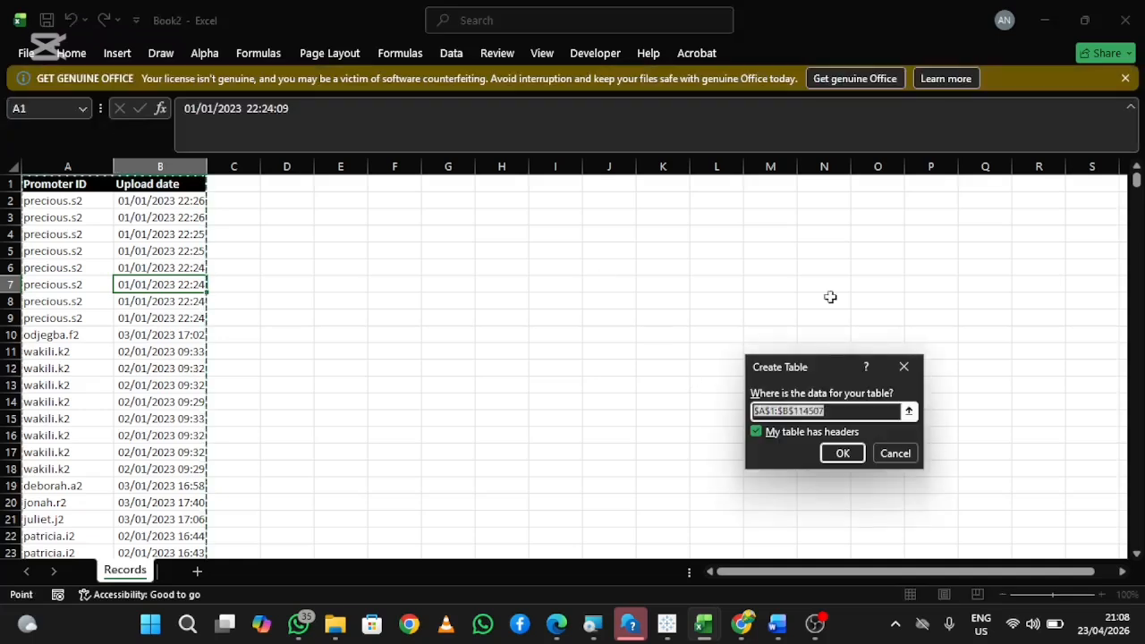
click(842, 453)
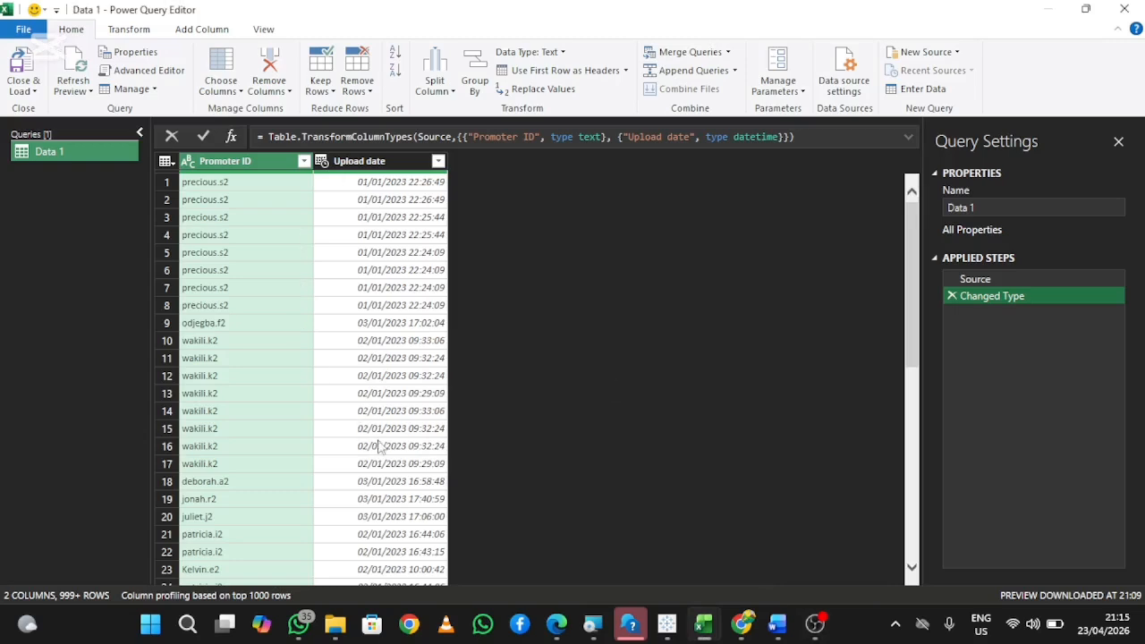
- Split the Upload date column by the space delimiter, at the right-most delimiter only
click(373, 164)
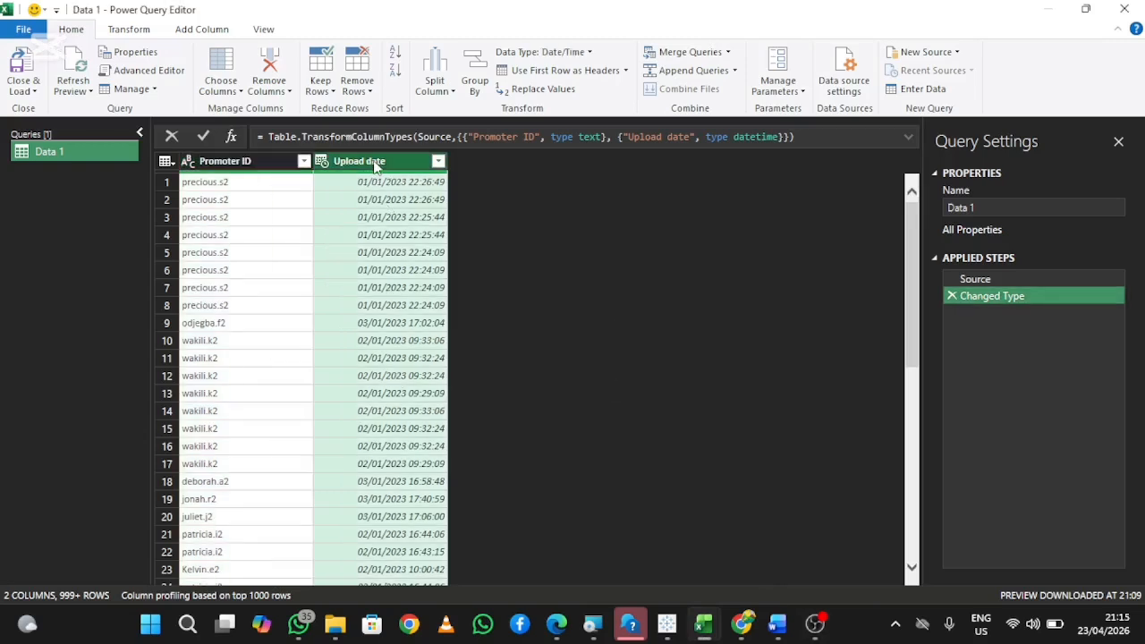
click(450, 93)
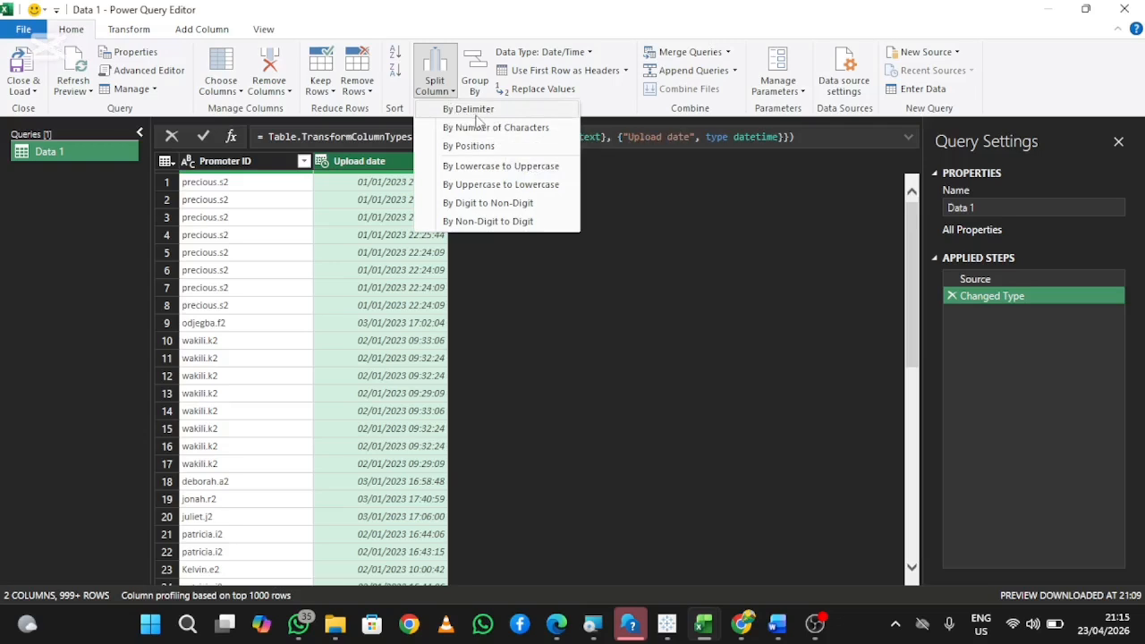
click(404, 191)
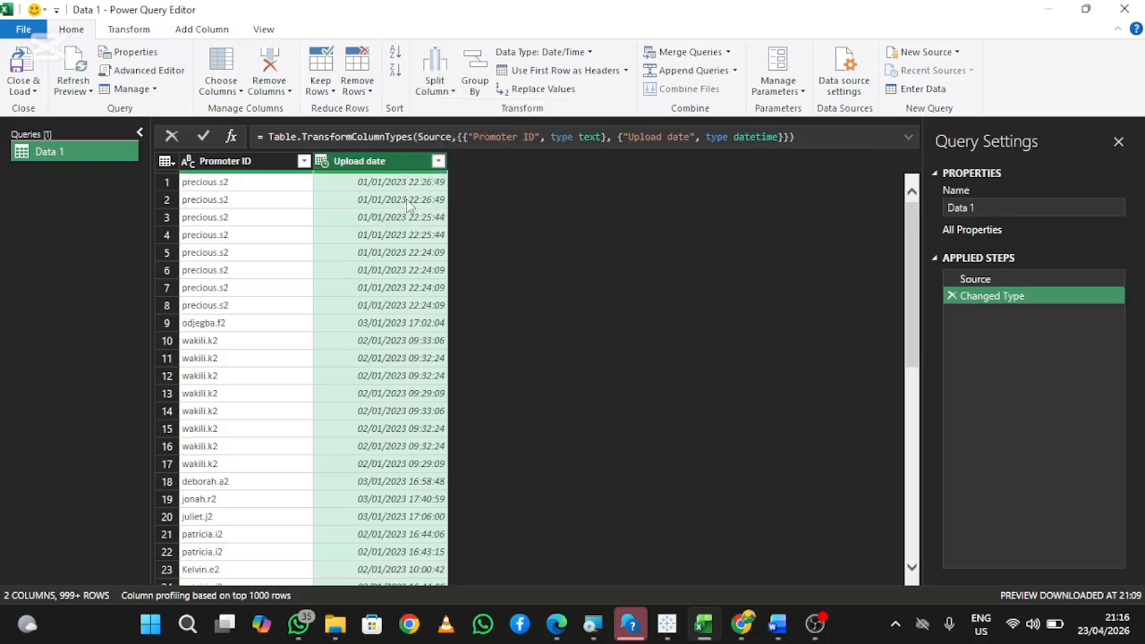
click(451, 90)
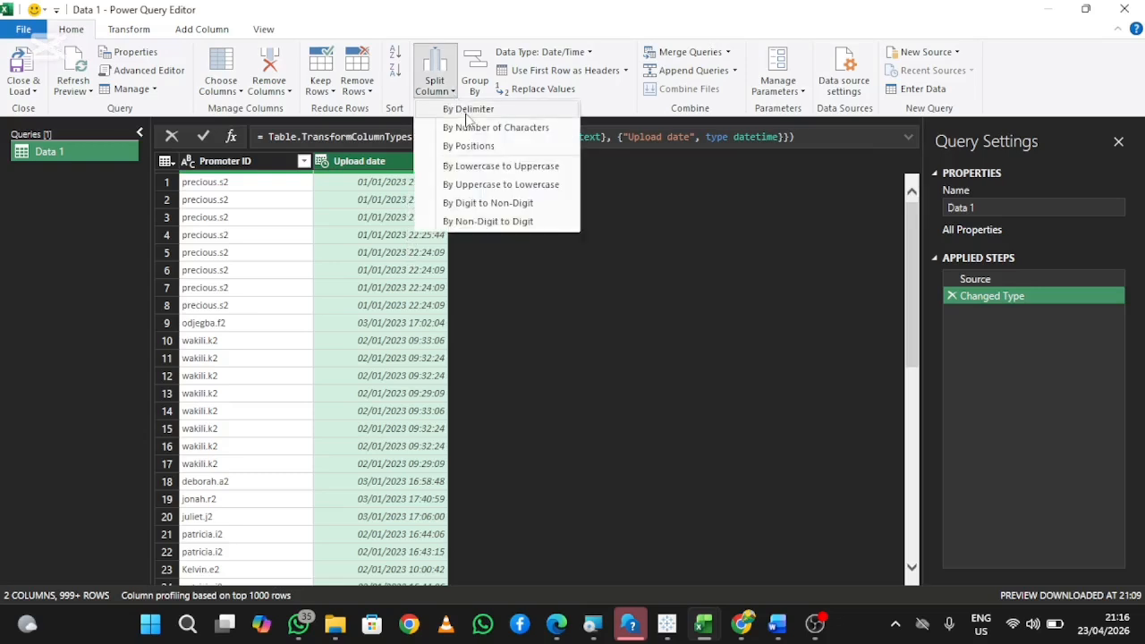
click(465, 110)
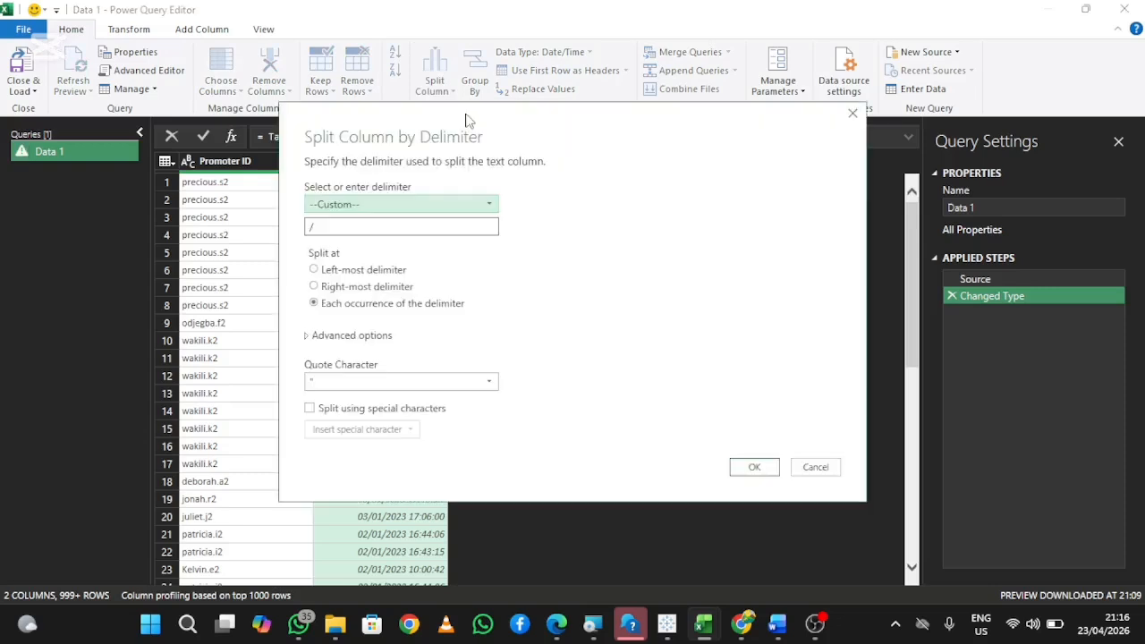
click(432, 205)
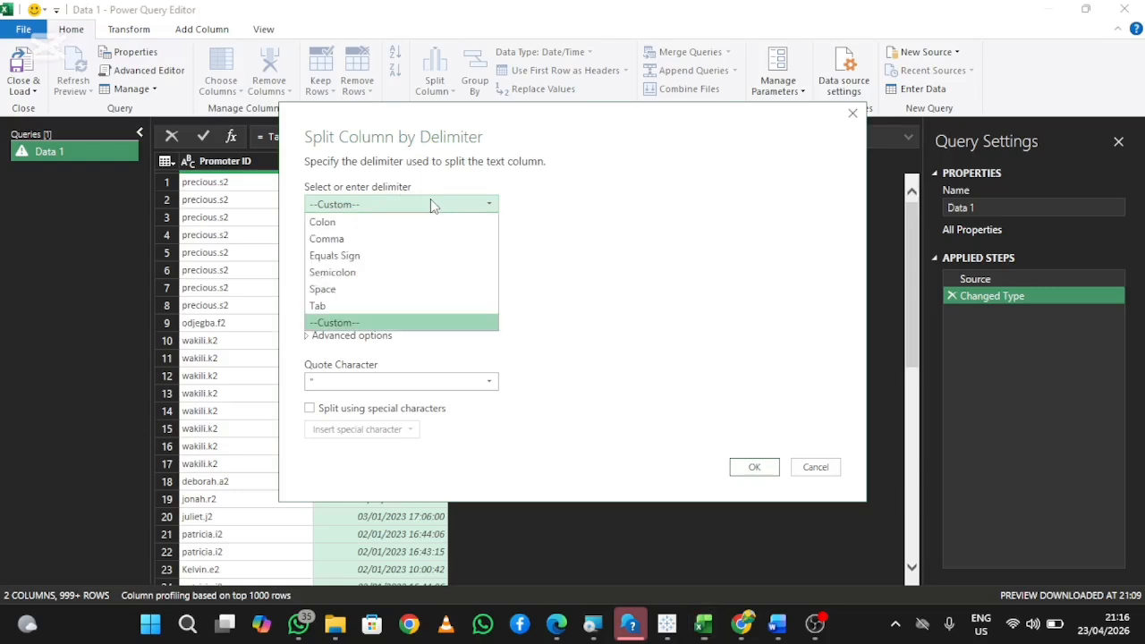
click(365, 290)
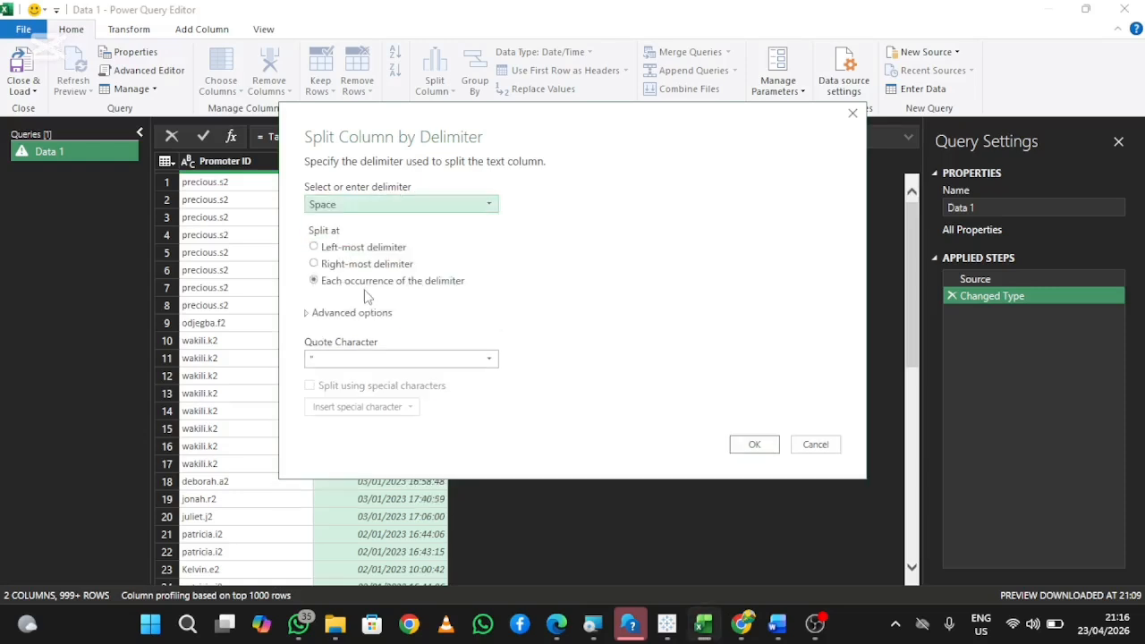
click(316, 264)
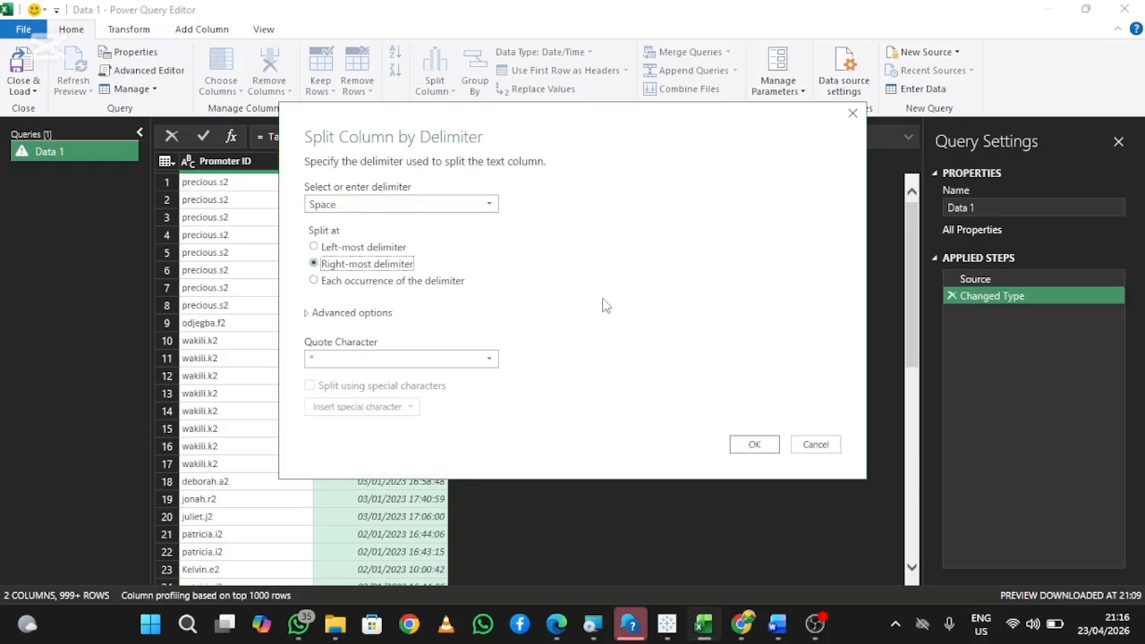
click(758, 444)
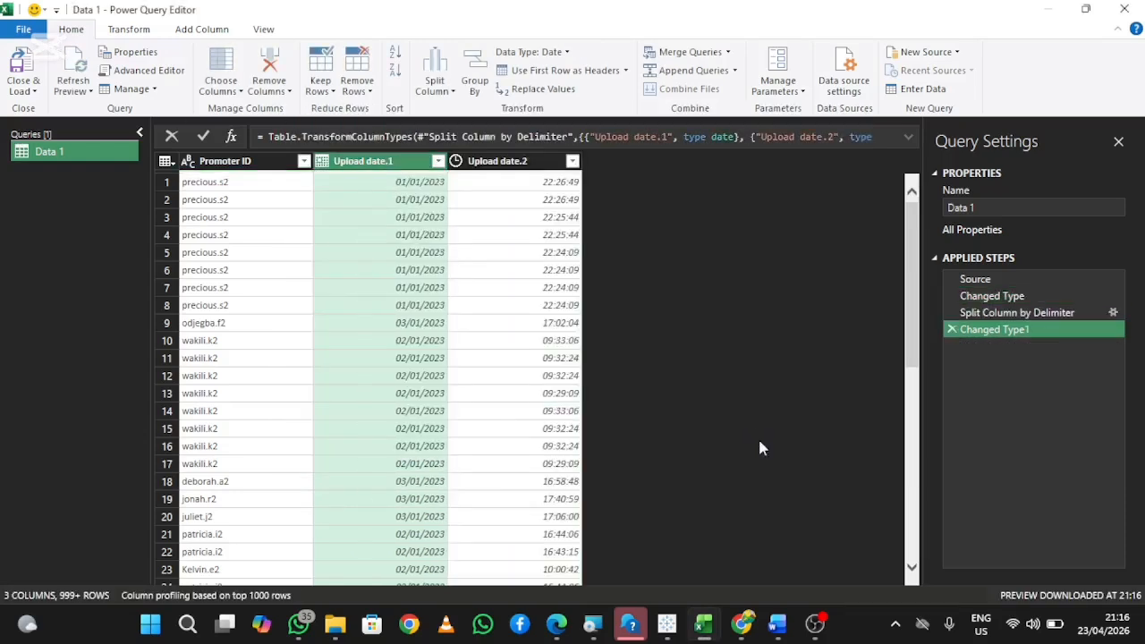
- Rename the split column holding the dates, Upload date.1, as Date
double_click(372, 161)
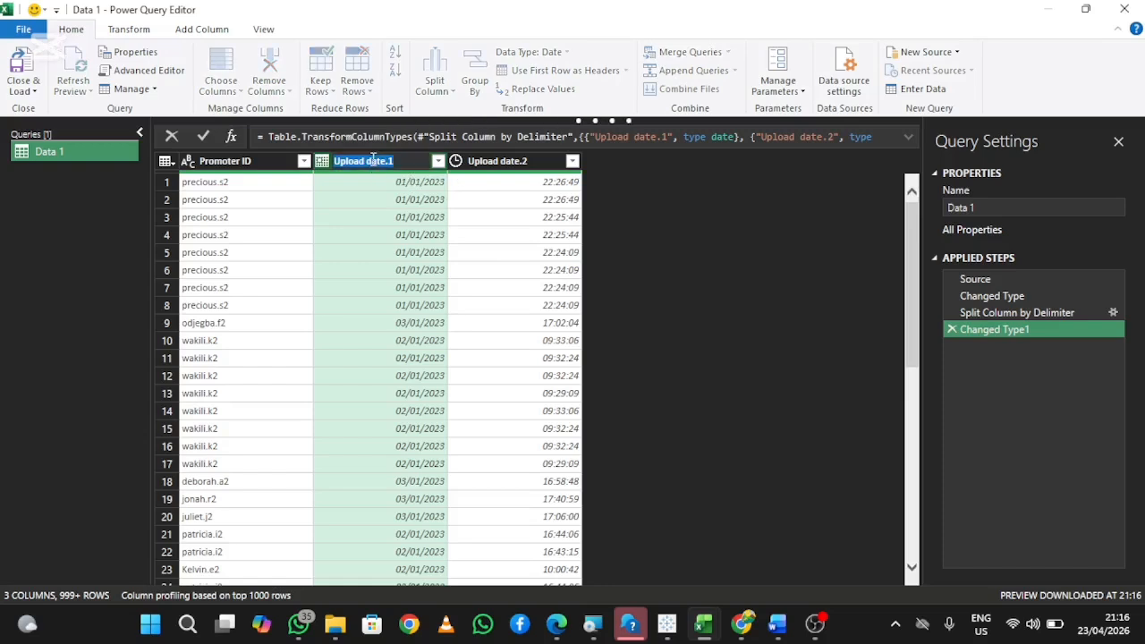
click(373, 160)
text(da)
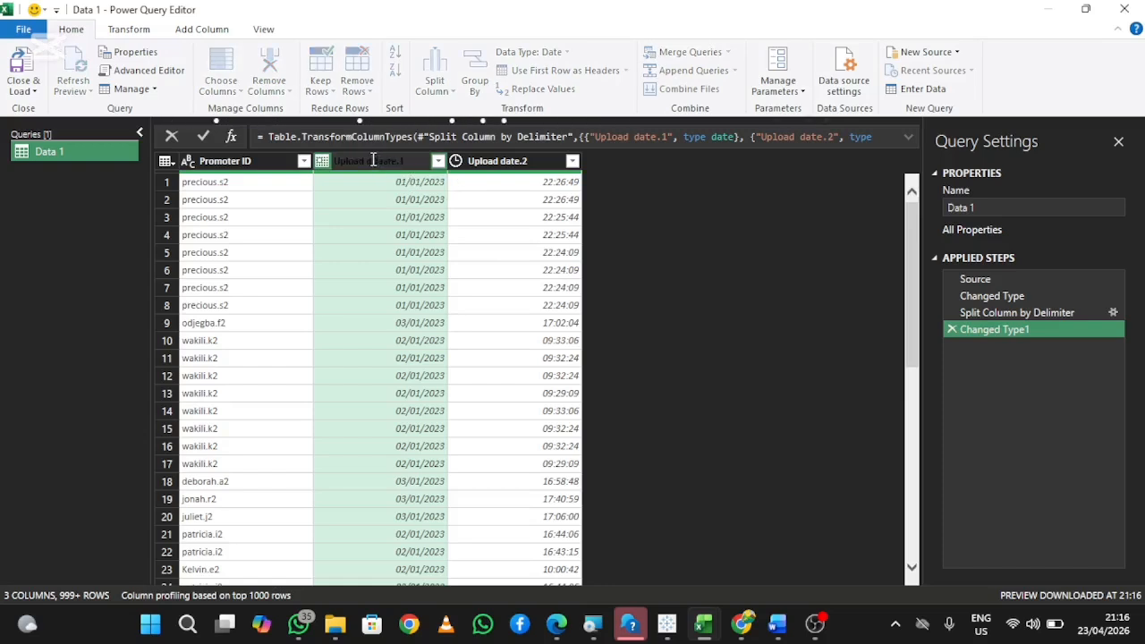
text(te)
key(BackSpace)
key(BackSpace)
key(BackSpace)
key(BackSpace)
key(BackSpace)
key(BackSpace)
key(BackSpace)
key(BackSpace)
key(BackSpace)
key(BackSpace)
key(BackSpace)
key(BackSpace)
key(BackSpace)
key(BackSpace)
text(Date)
key(Return)
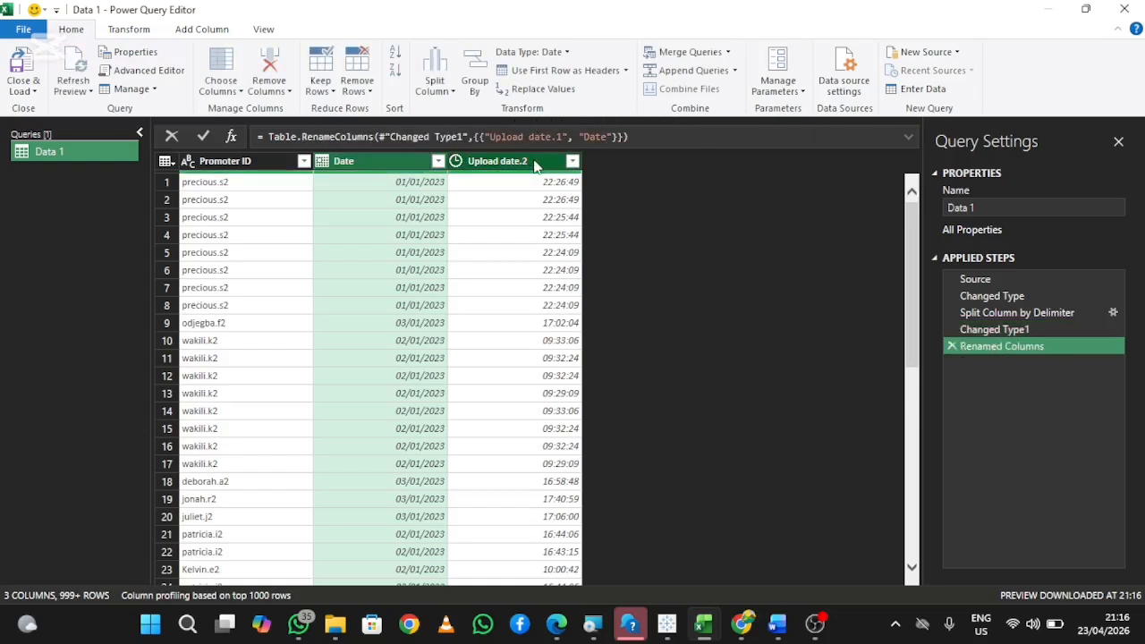
- Rename the split column holding the times, Upload date.2, as Time
click(534, 164)
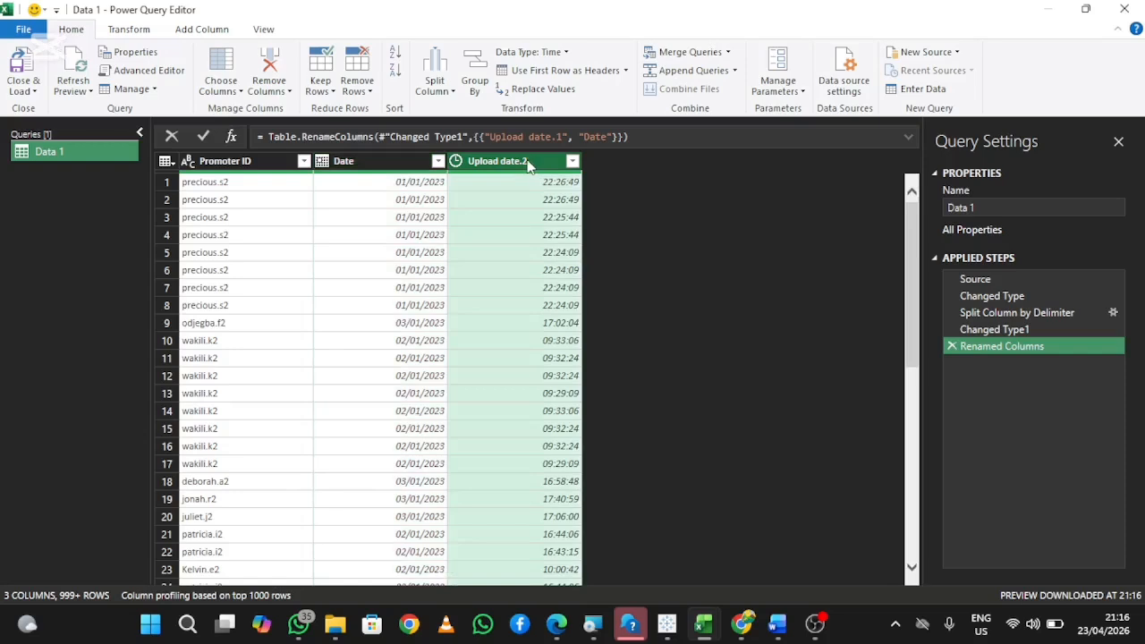
double_click(528, 161)
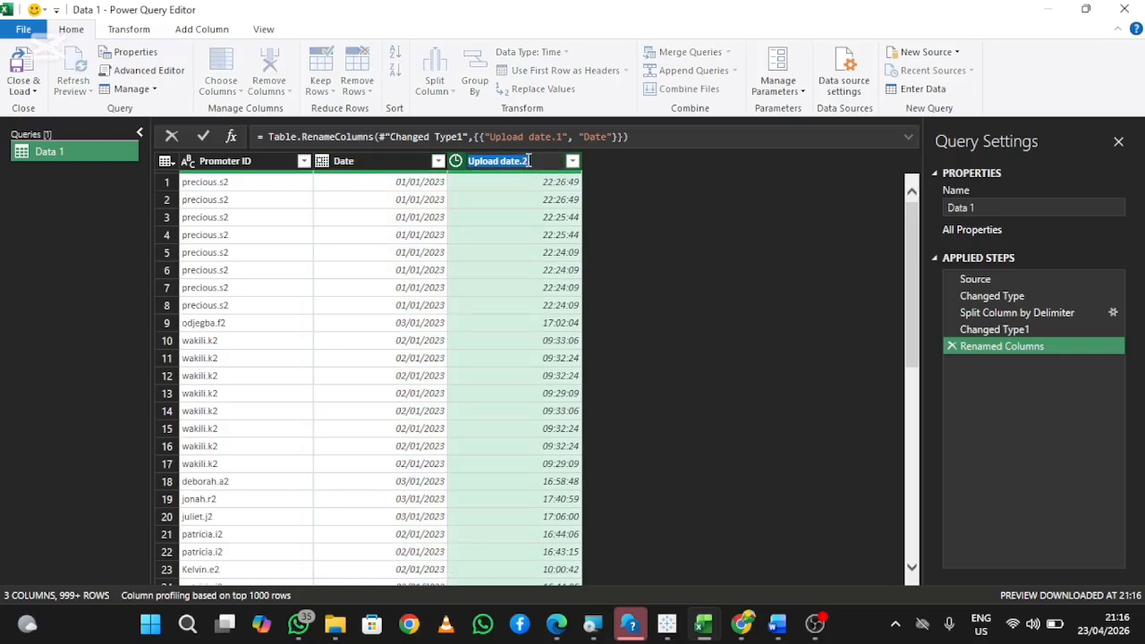
text(Time)
key(Return)
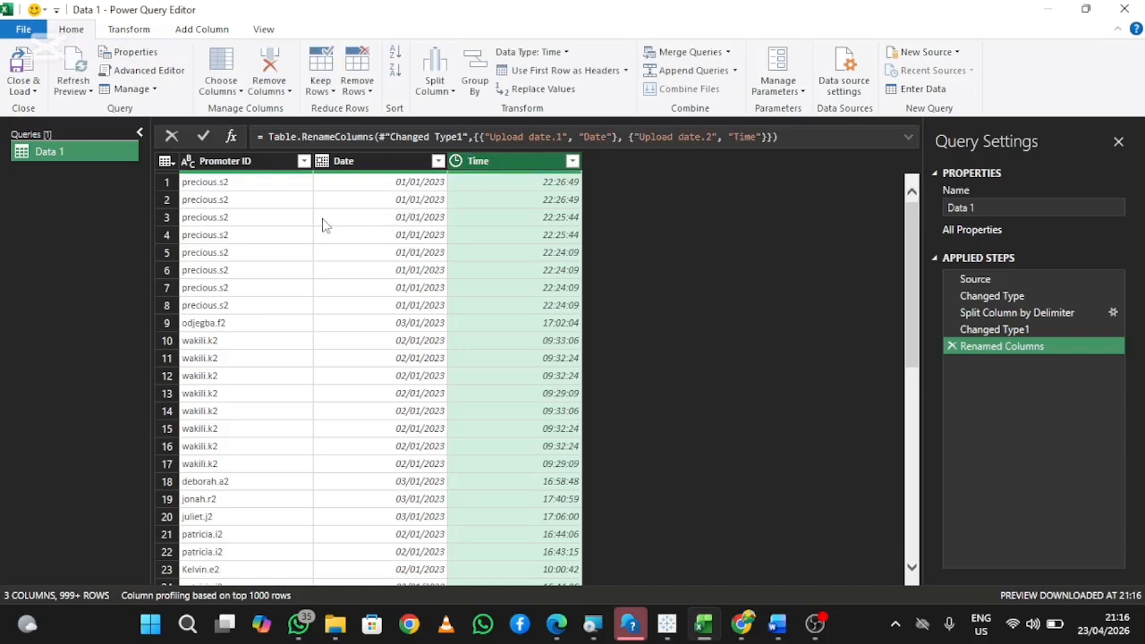
- Close the Power Query Editor and load the transformed query into the workbook
click(35, 91)
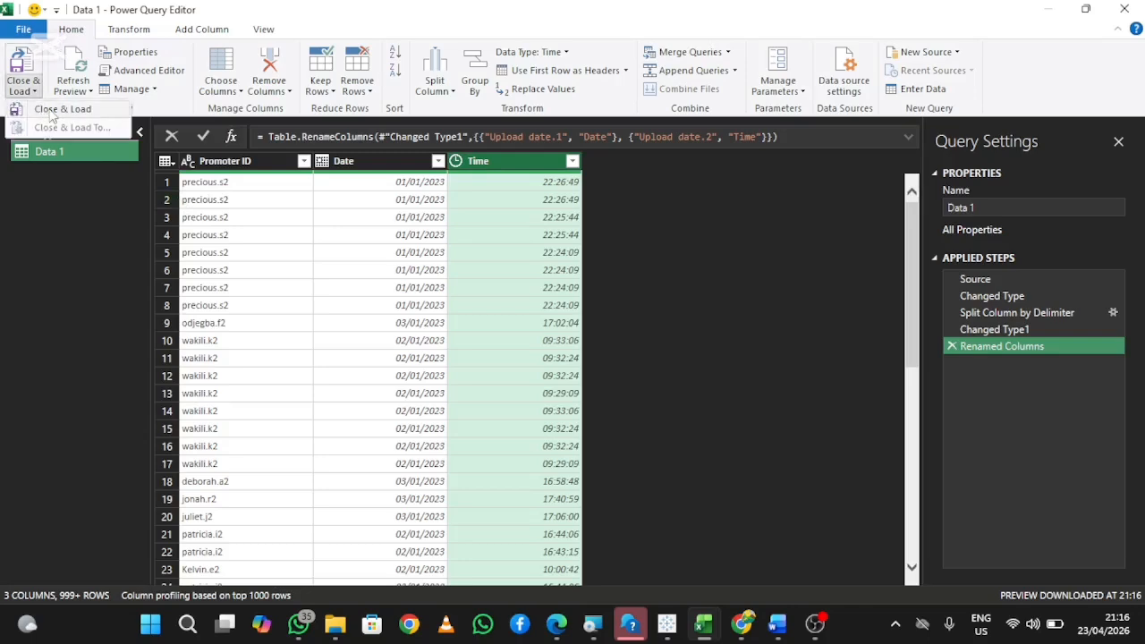
click(51, 110)
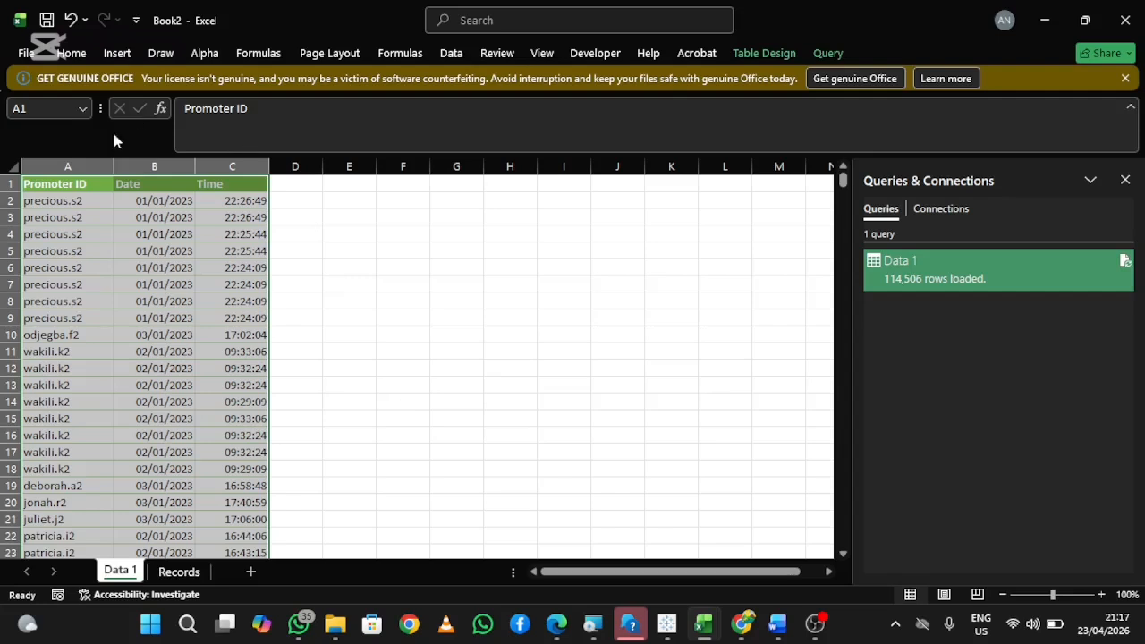
click(344, 408)
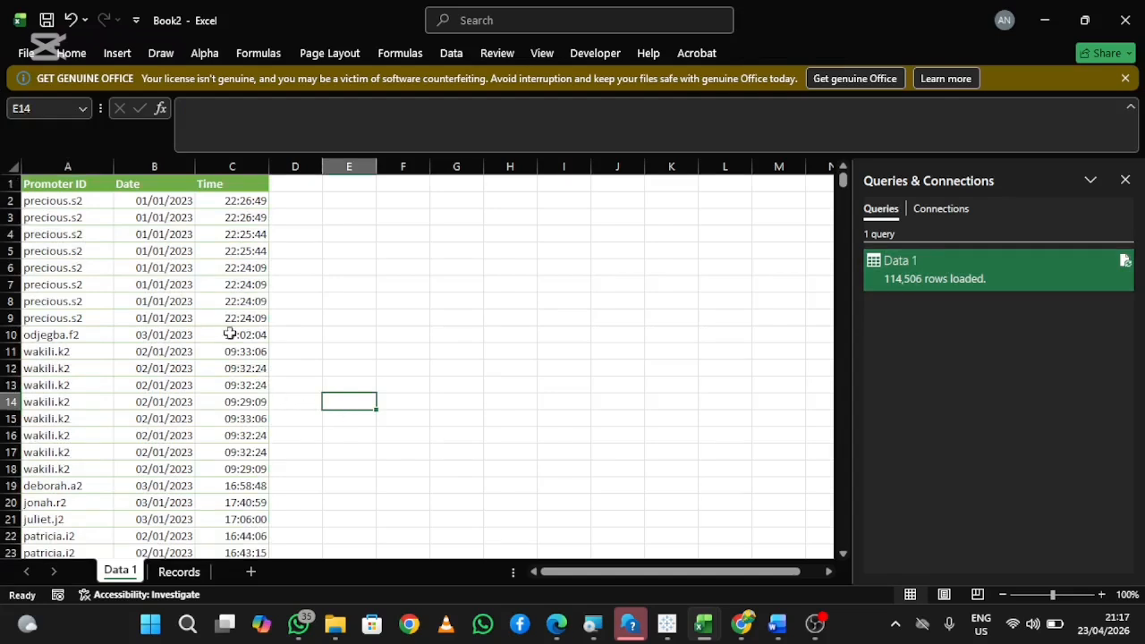
- Add a column headed Month in cell D1, directly beside the Time column of the loaded table
click(286, 187)
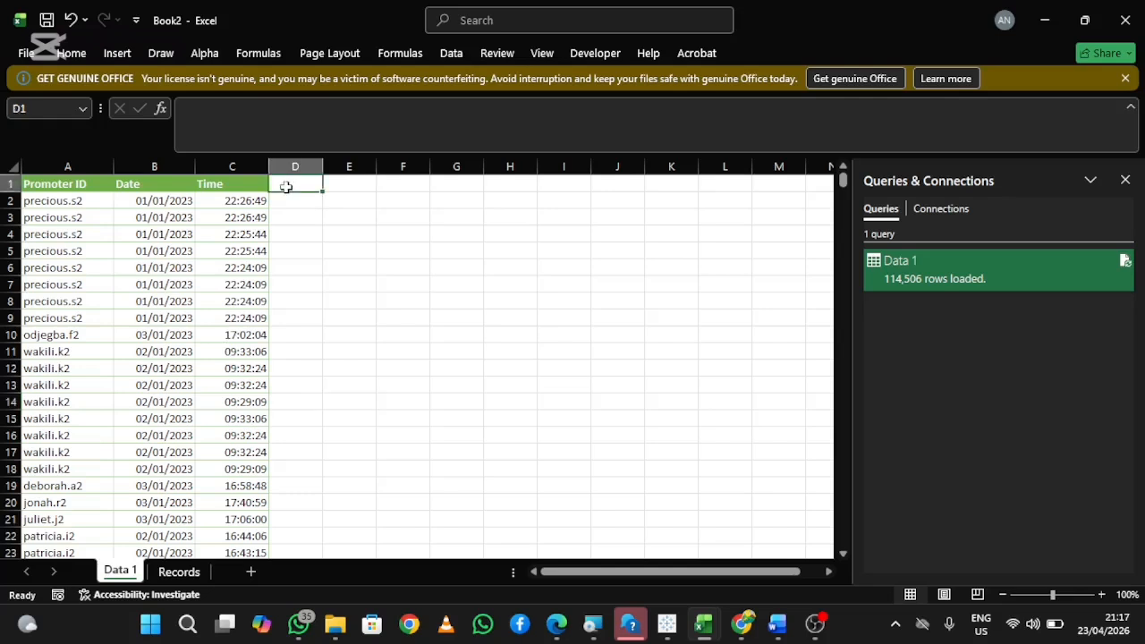
double_click(287, 187)
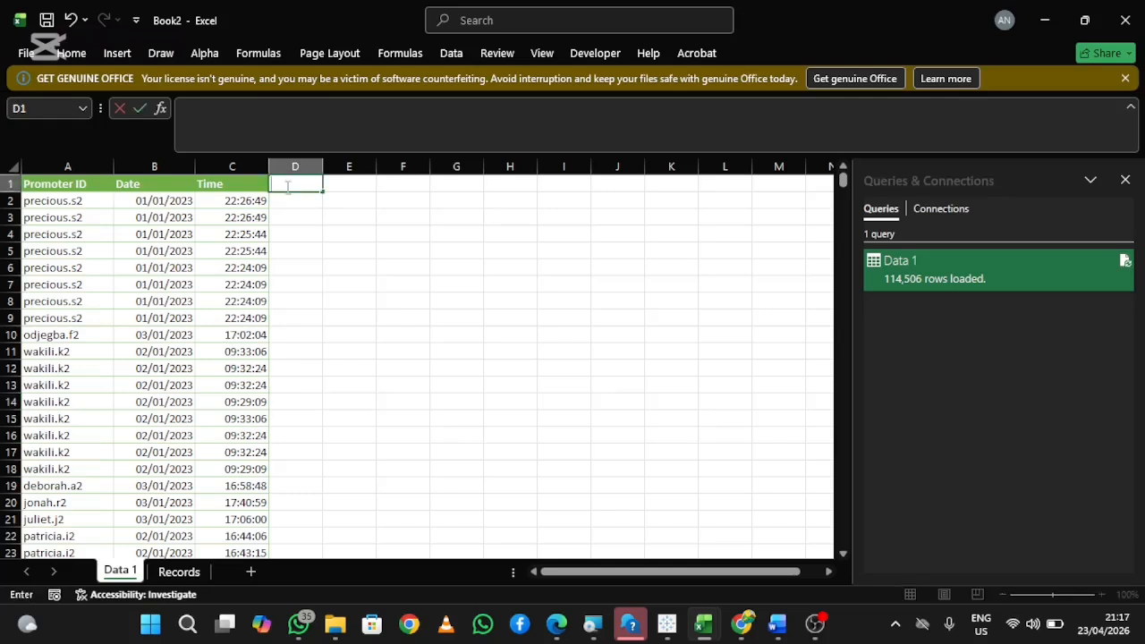
text(Month)
key(Return)
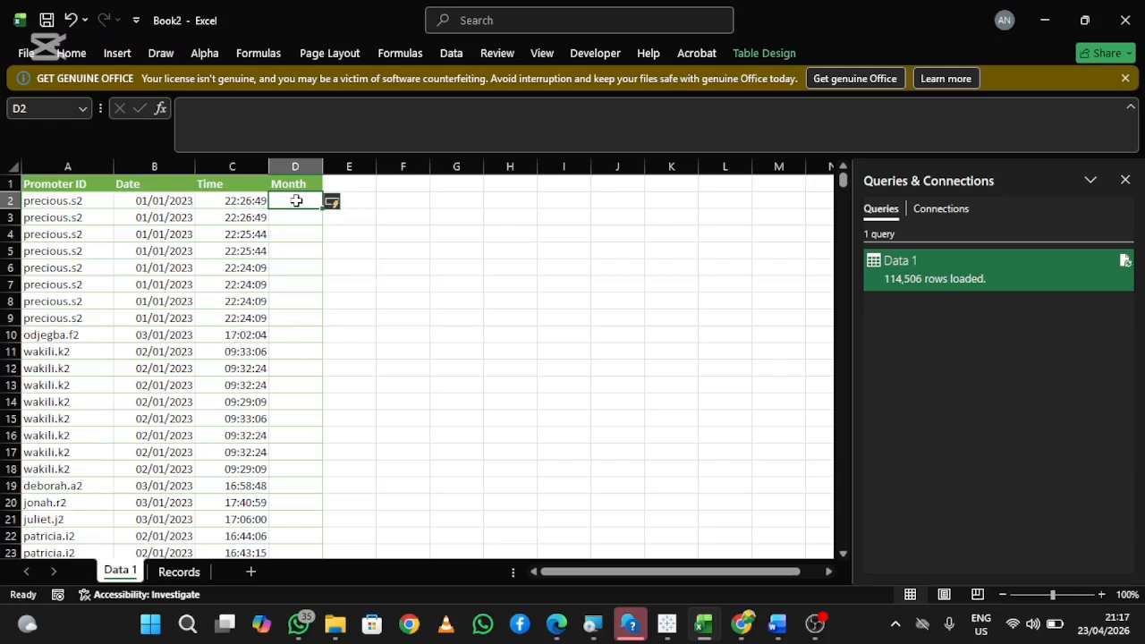
text(=)
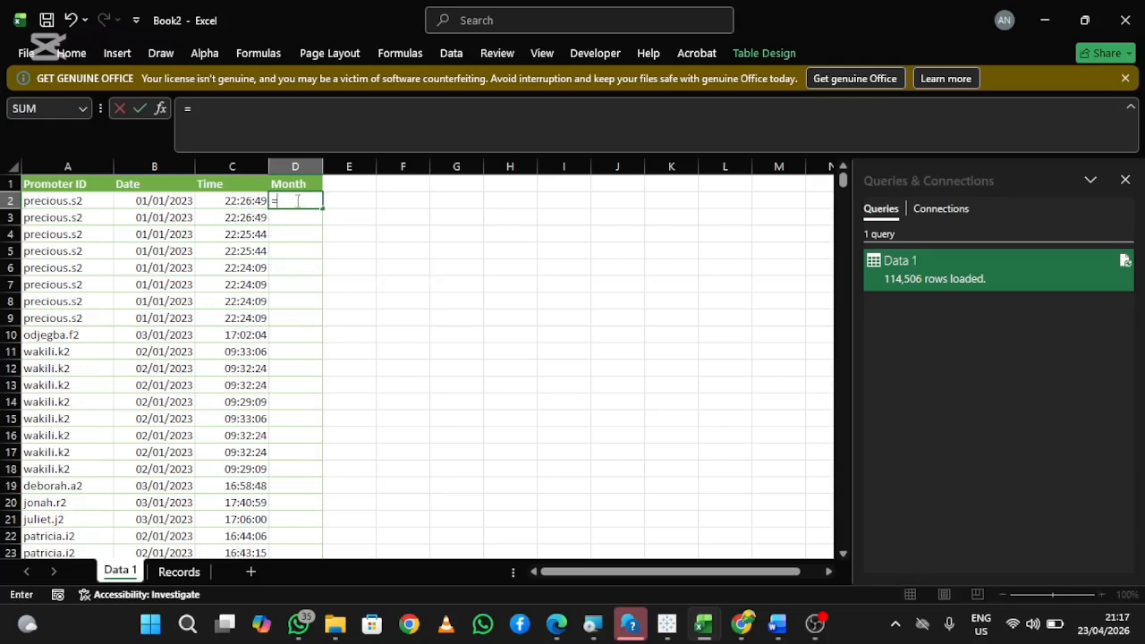
text(te)
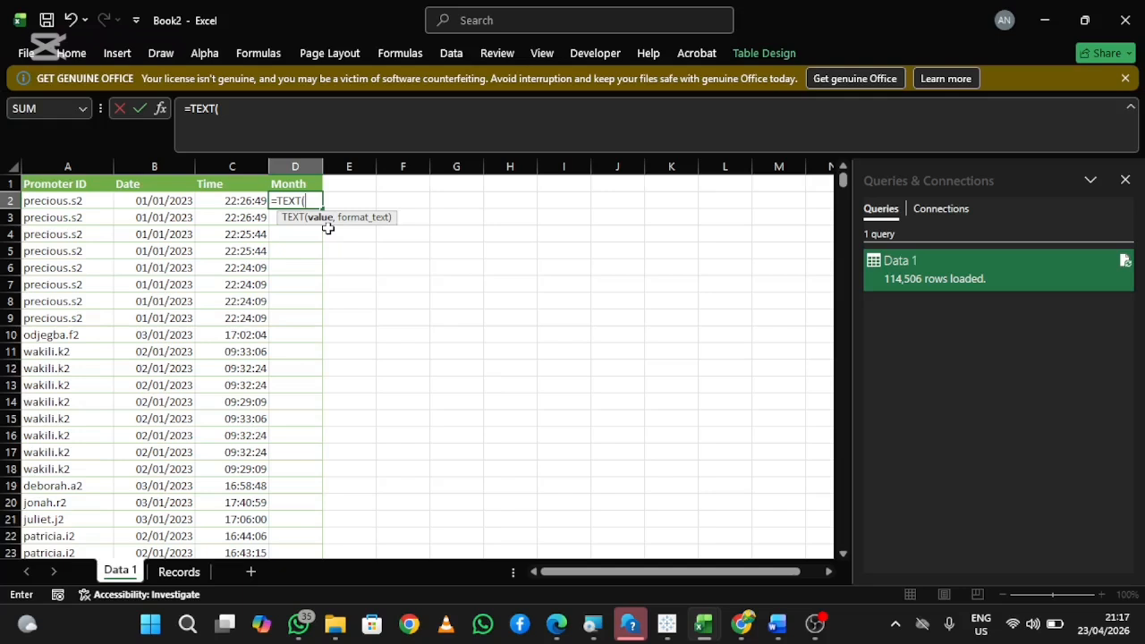
text(m)
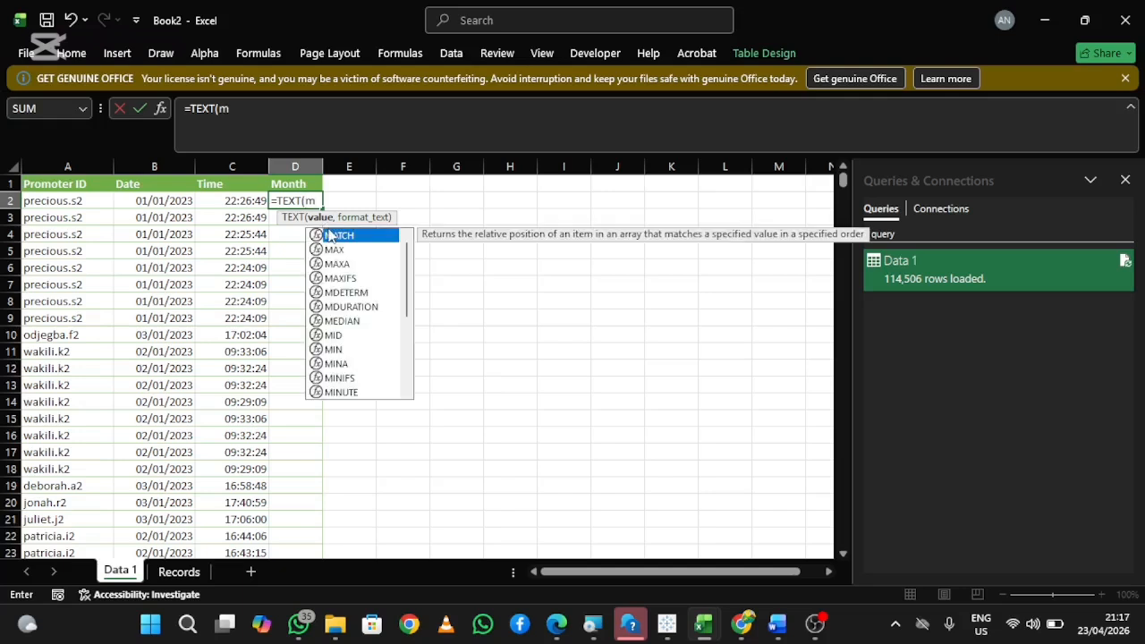
text(on)
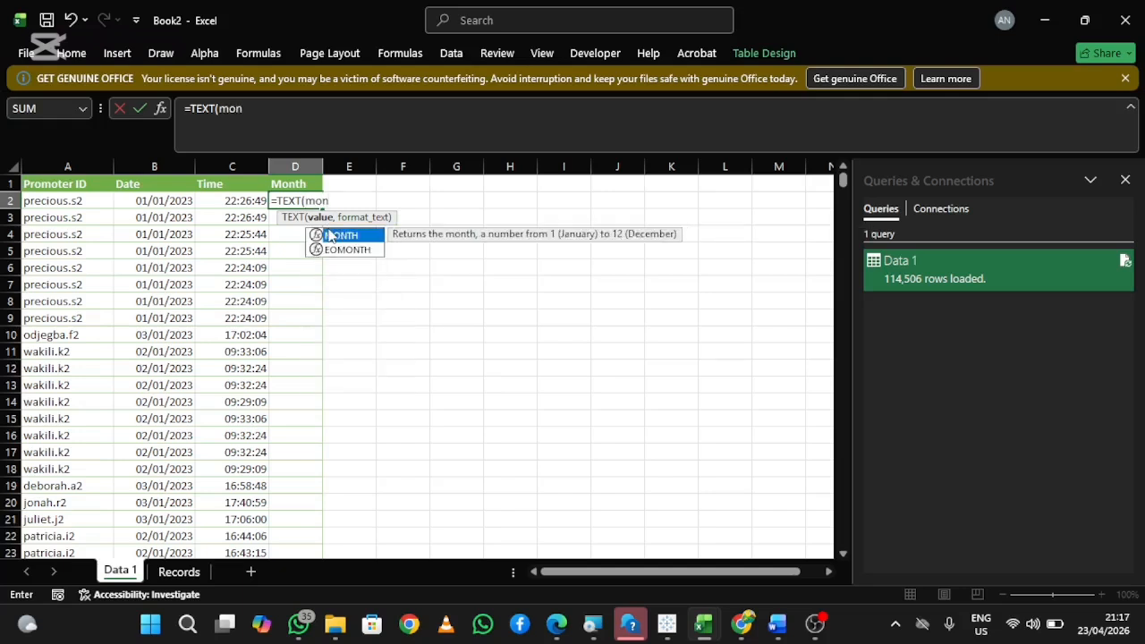
double_click(342, 236)
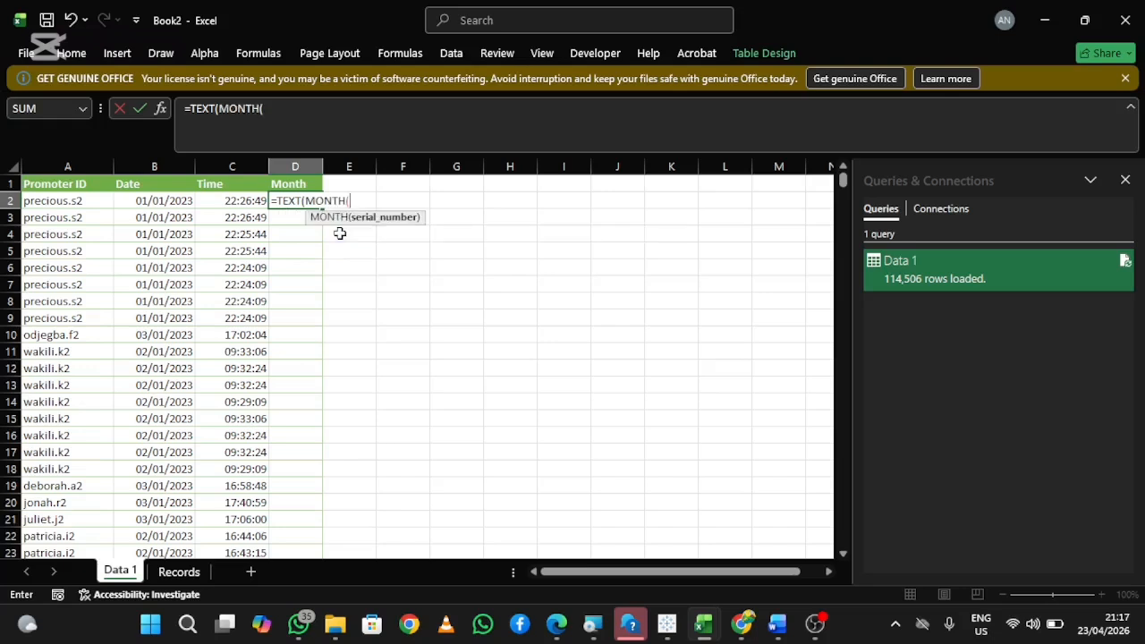
click(171, 198)
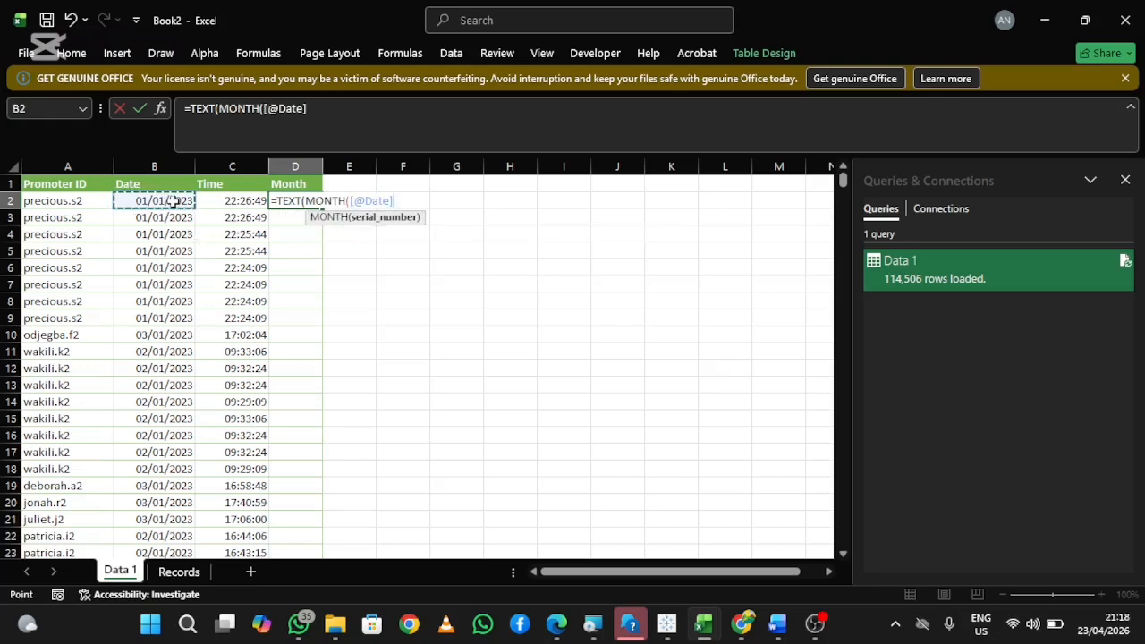
text())
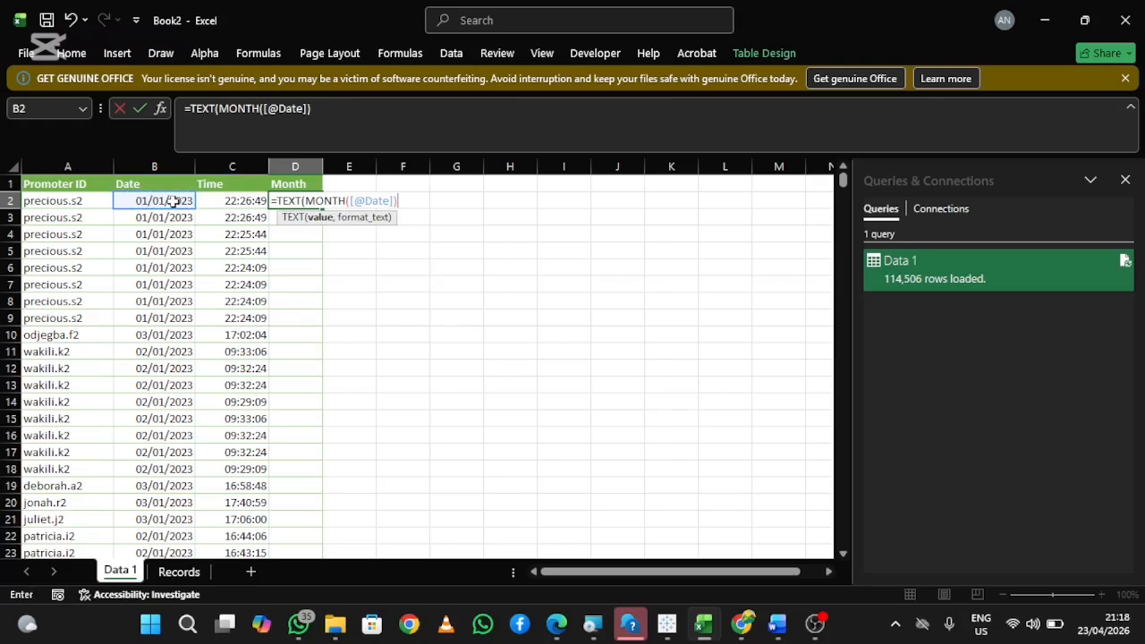
text(*28)
text(,)
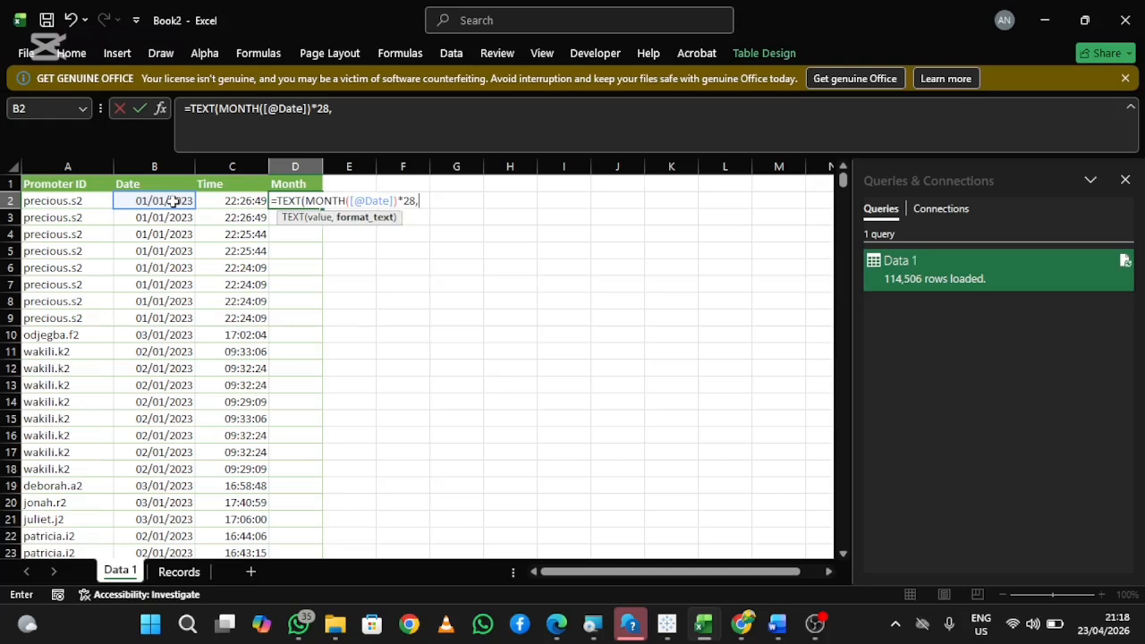
text("mmmm"))
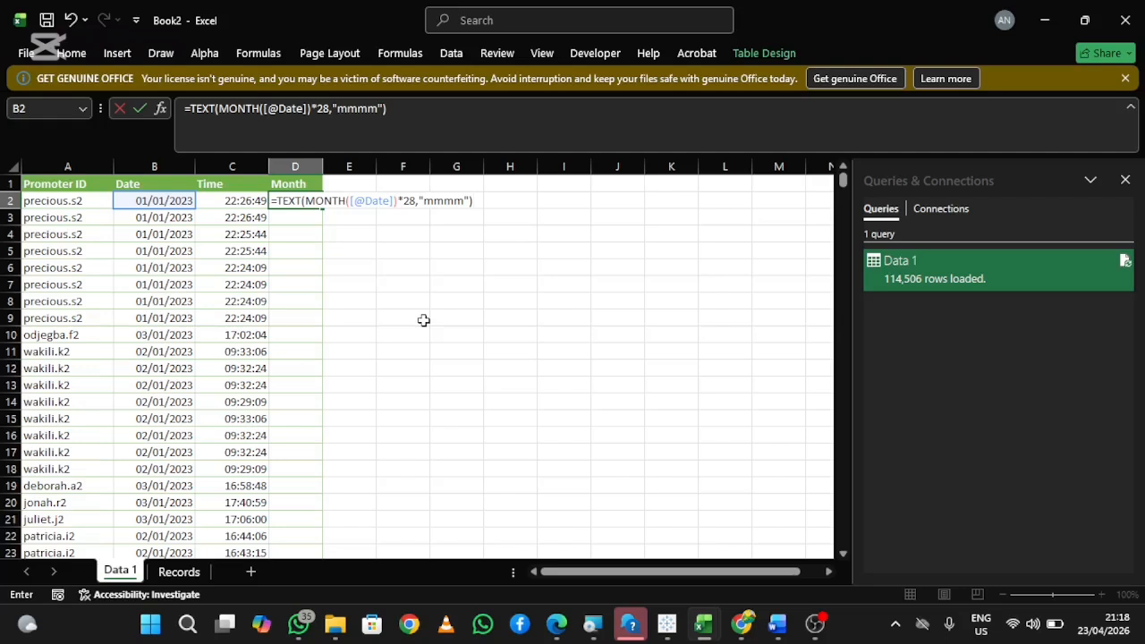
key(Return)
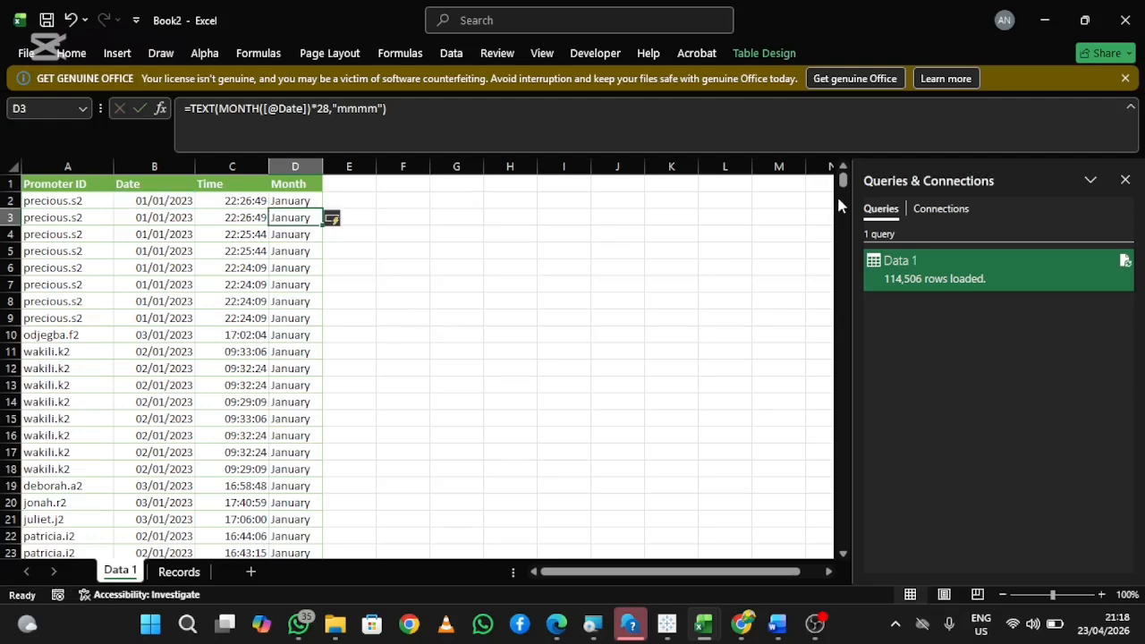
- Insert a PivotTable based on the Data_1 table, placed on a new worksheet
drag(842, 189, 838, 322)
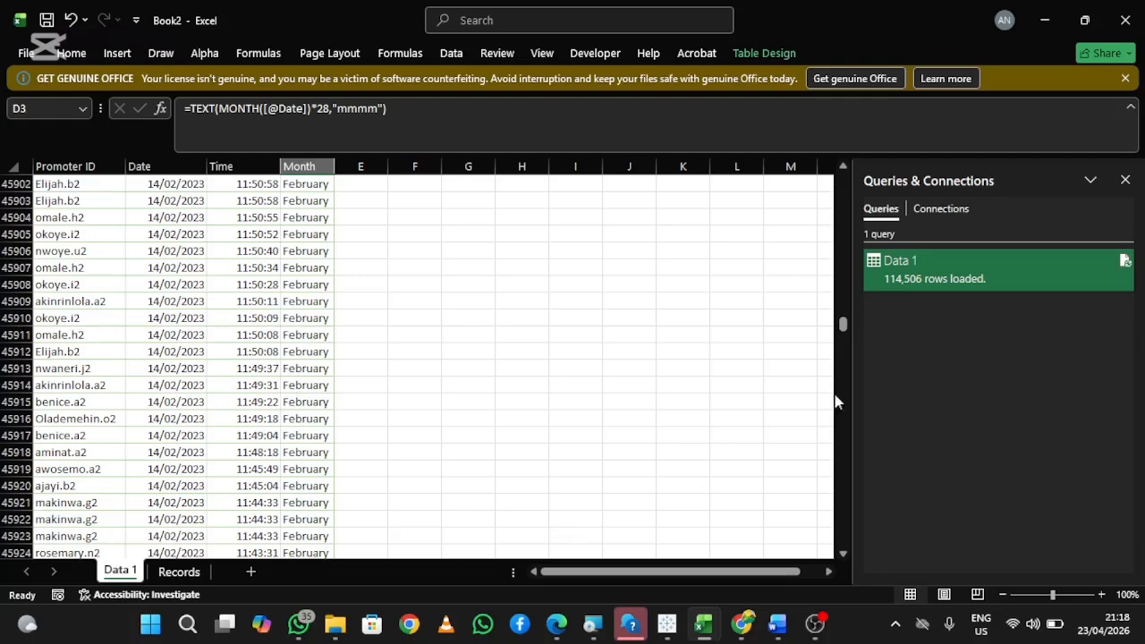
drag(847, 326, 846, 120)
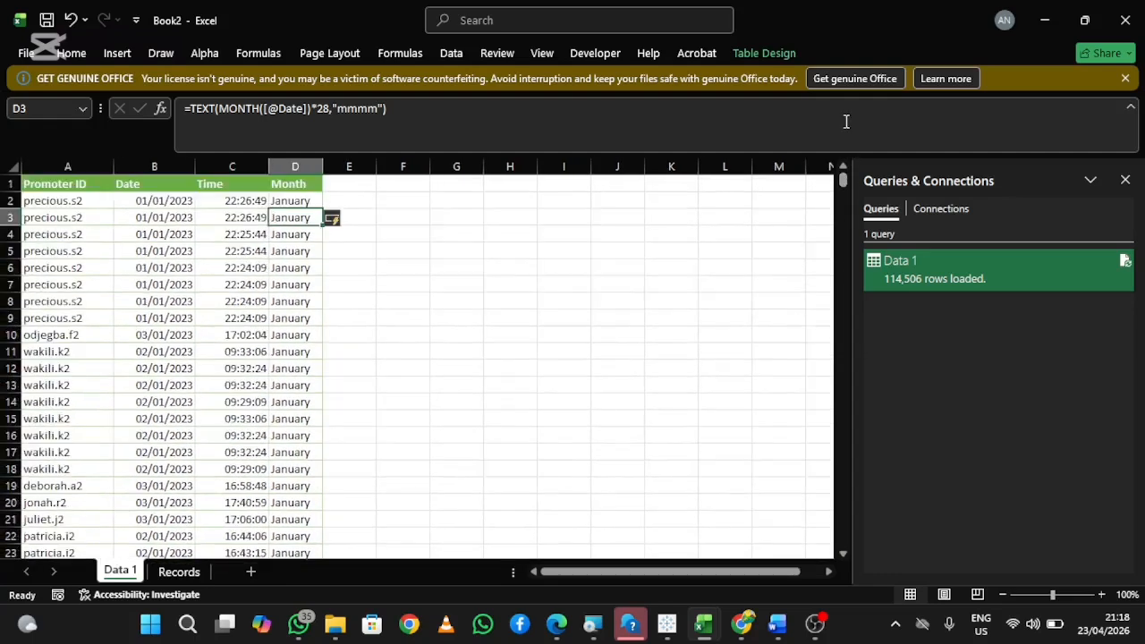
click(162, 322)
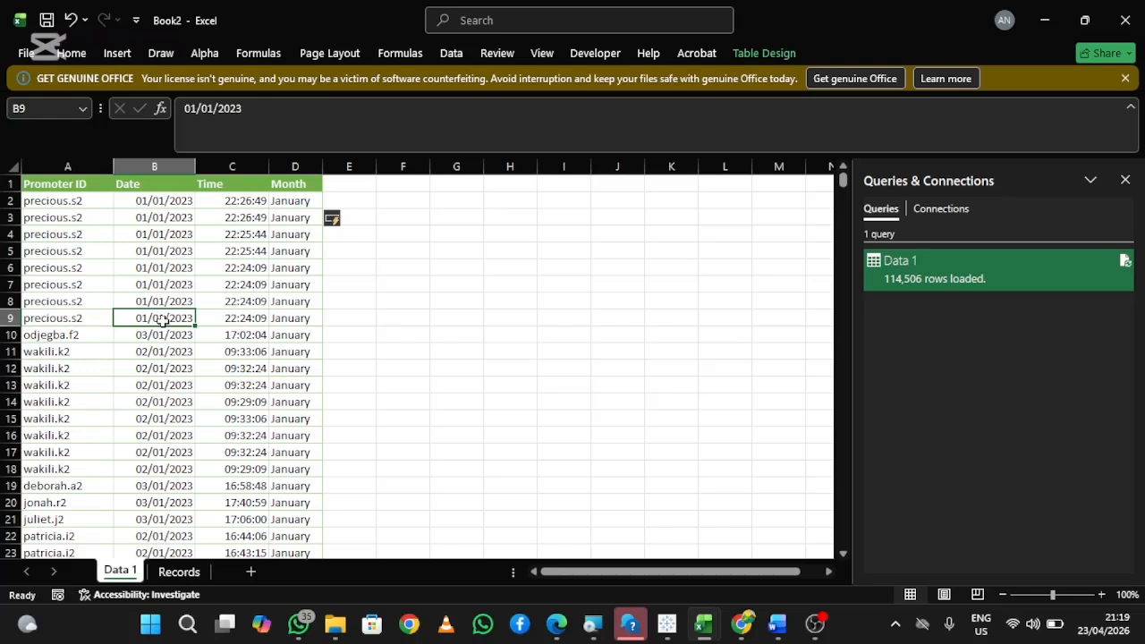
click(116, 53)
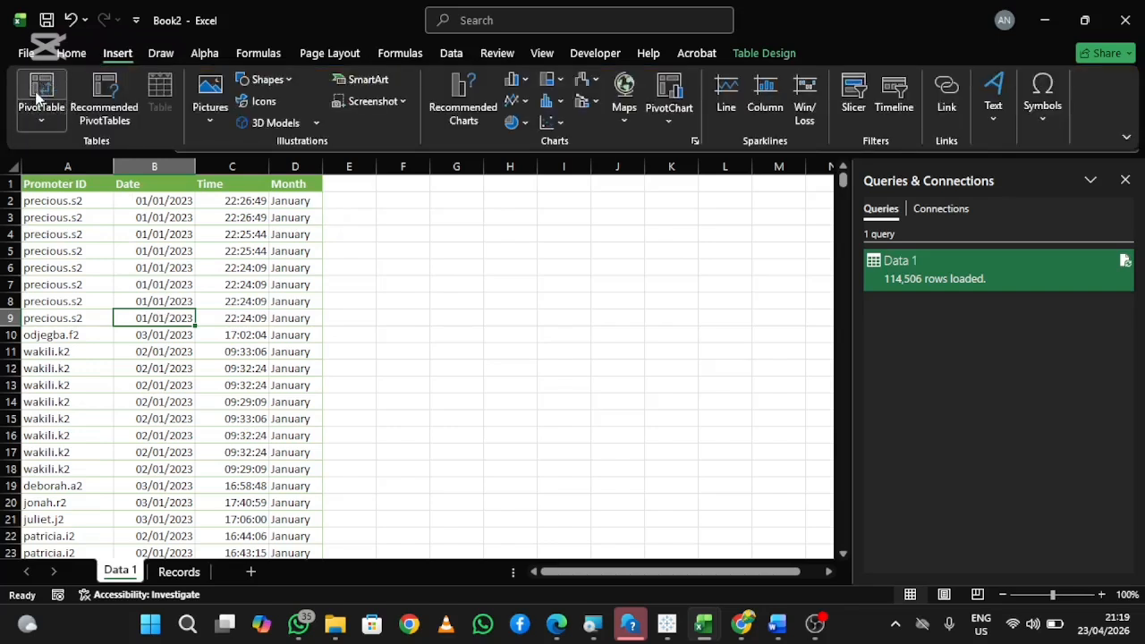
click(51, 85)
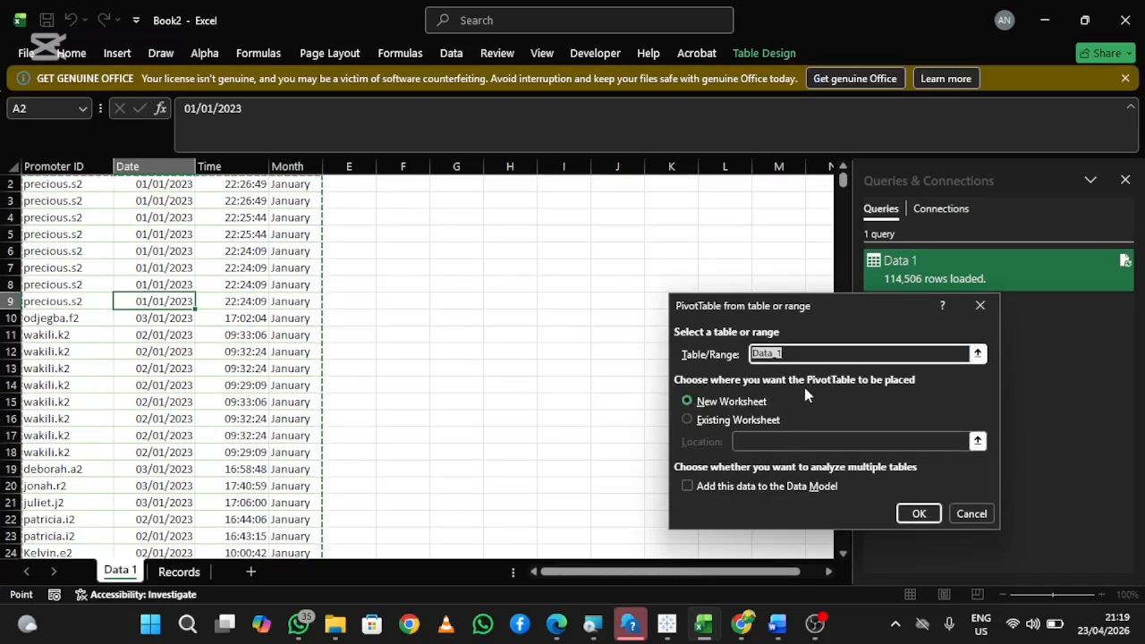
click(918, 516)
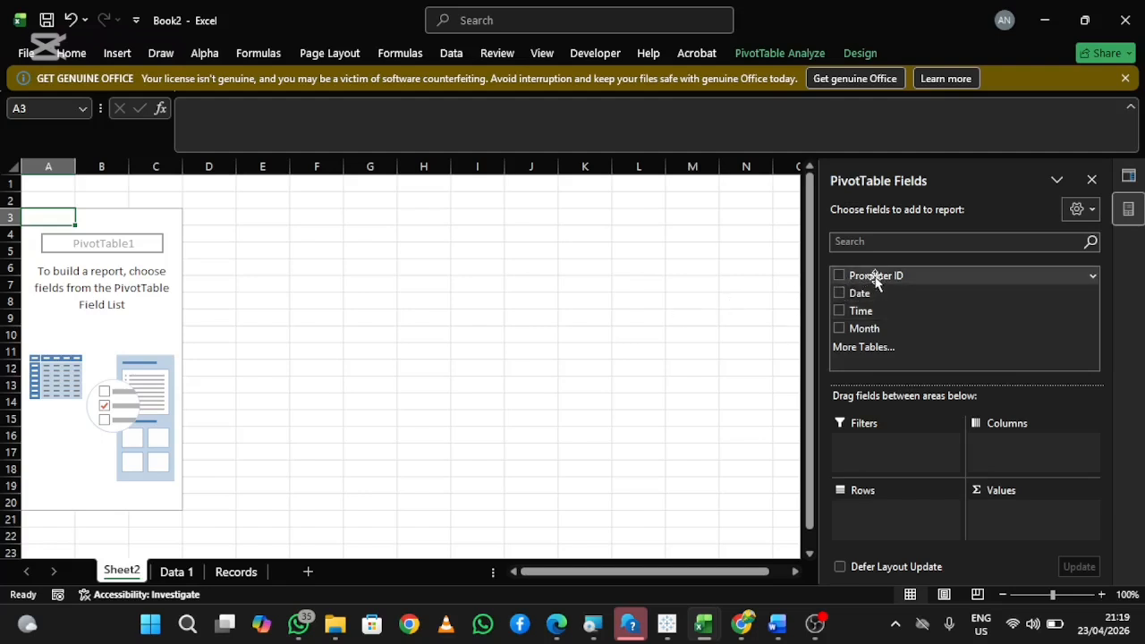
- Set up the PivotTable with Promoter ID as rows and Time as values summarized by Average
drag(876, 278, 877, 532)
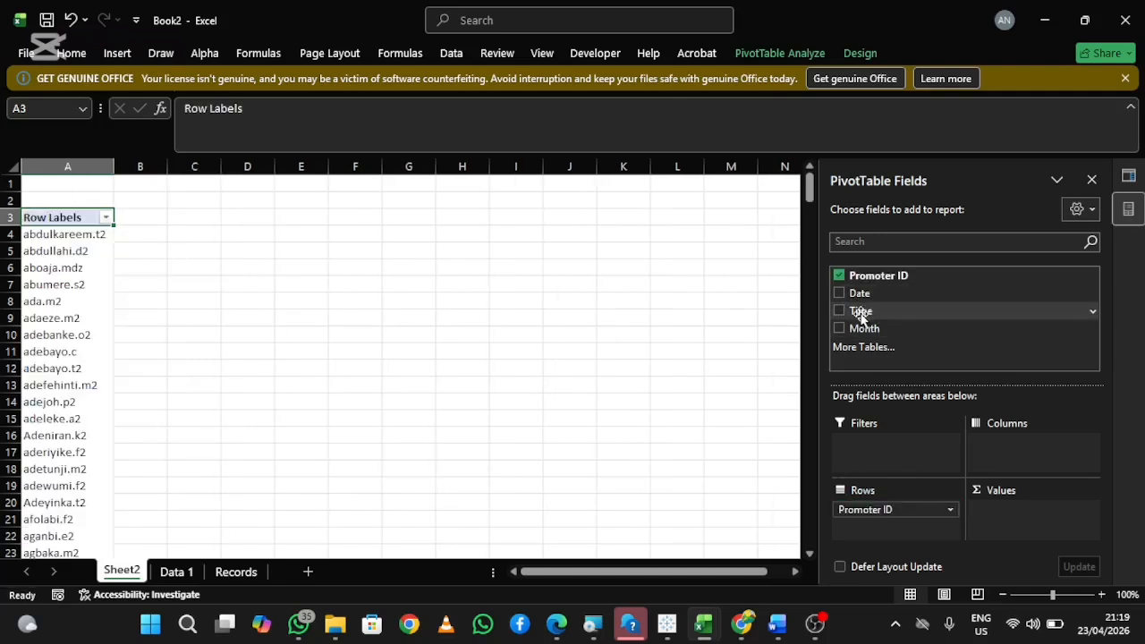
drag(860, 315, 1009, 531)
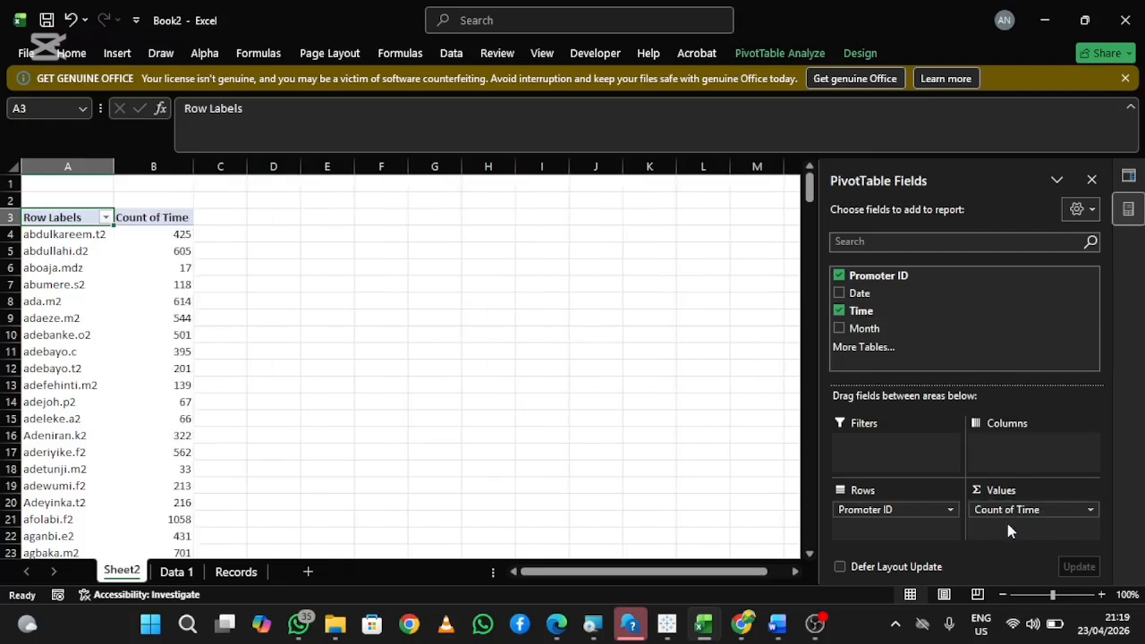
click(1090, 512)
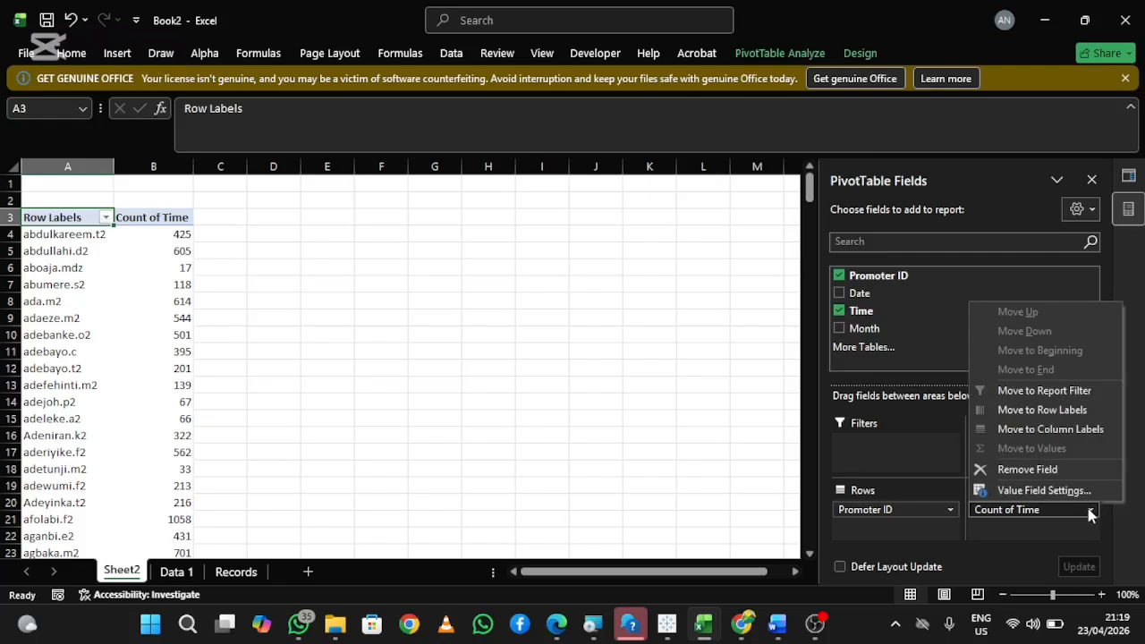
click(1042, 490)
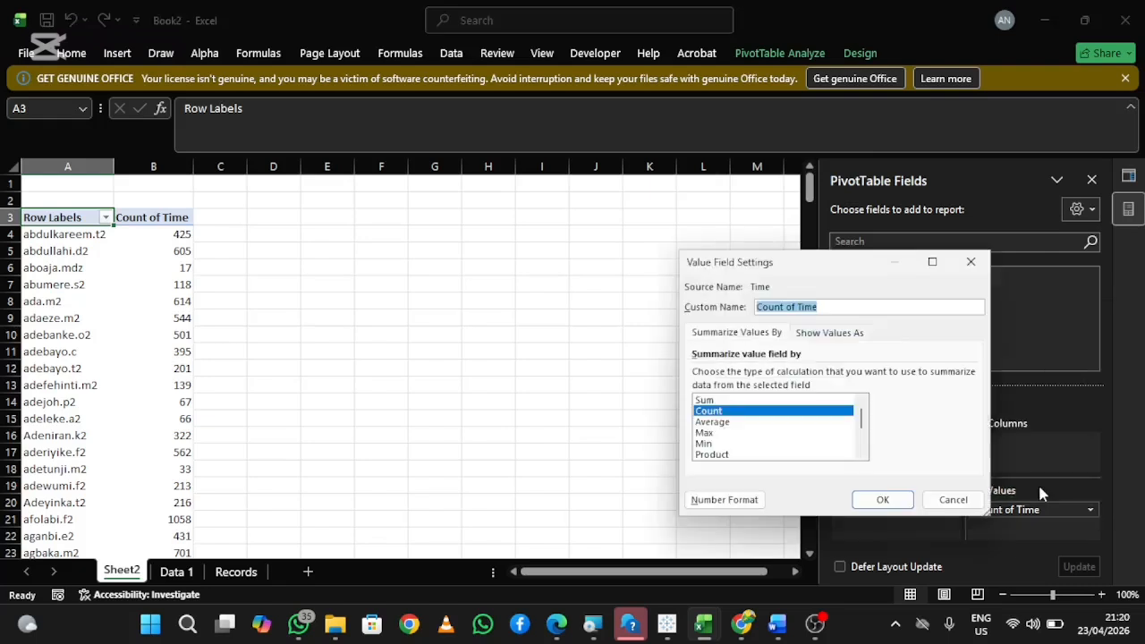
click(724, 424)
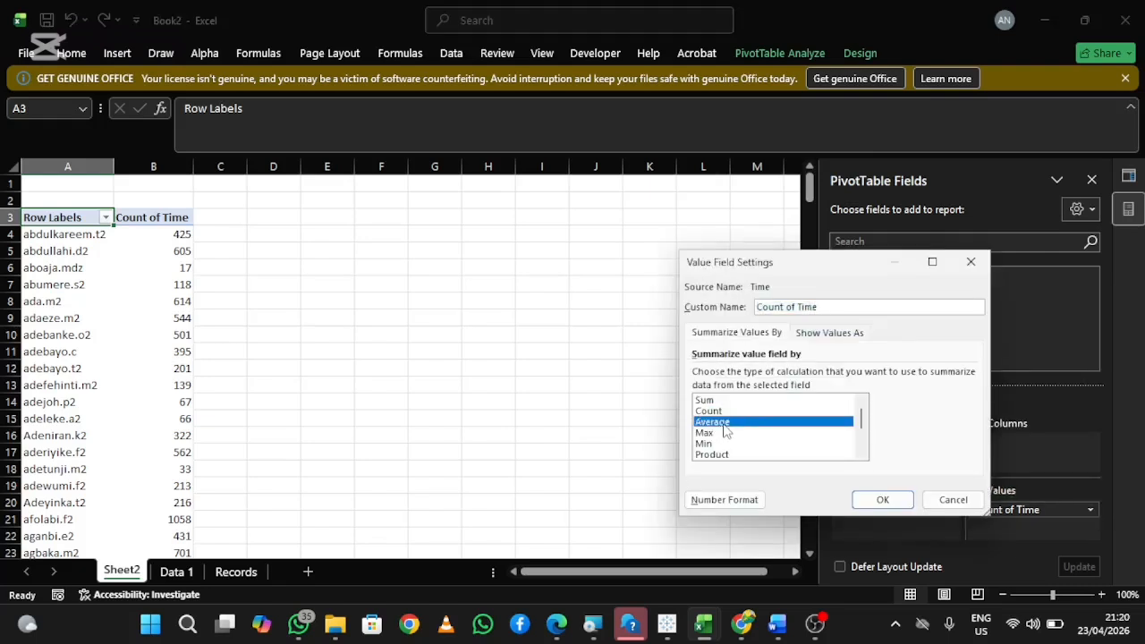
click(877, 503)
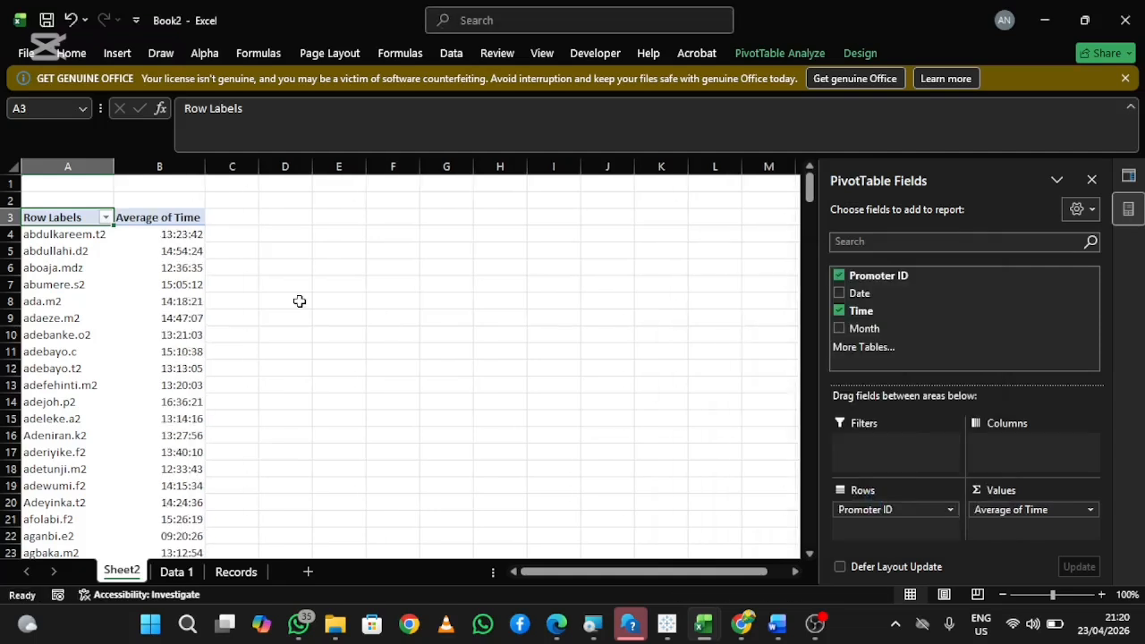
- Format all the Average of Time values in the PivotTable with the 1:30:55 PM time format
click(64, 236)
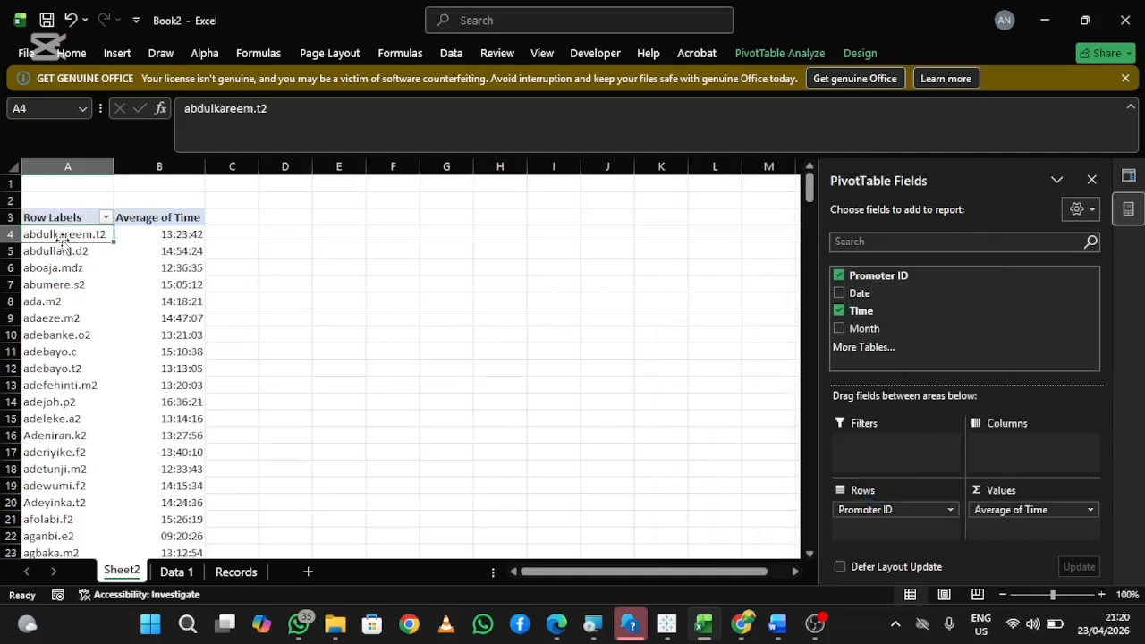
click(185, 212)
key(ctrl+shift+Down)
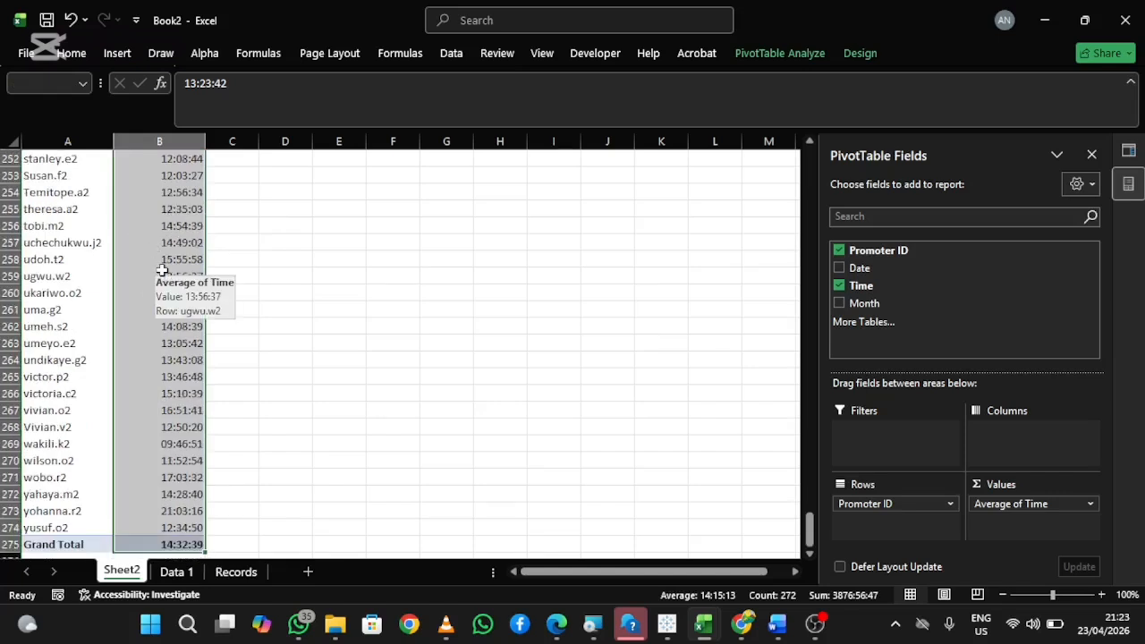
key(ctrl+BackSpace)
key(ctrl+1)
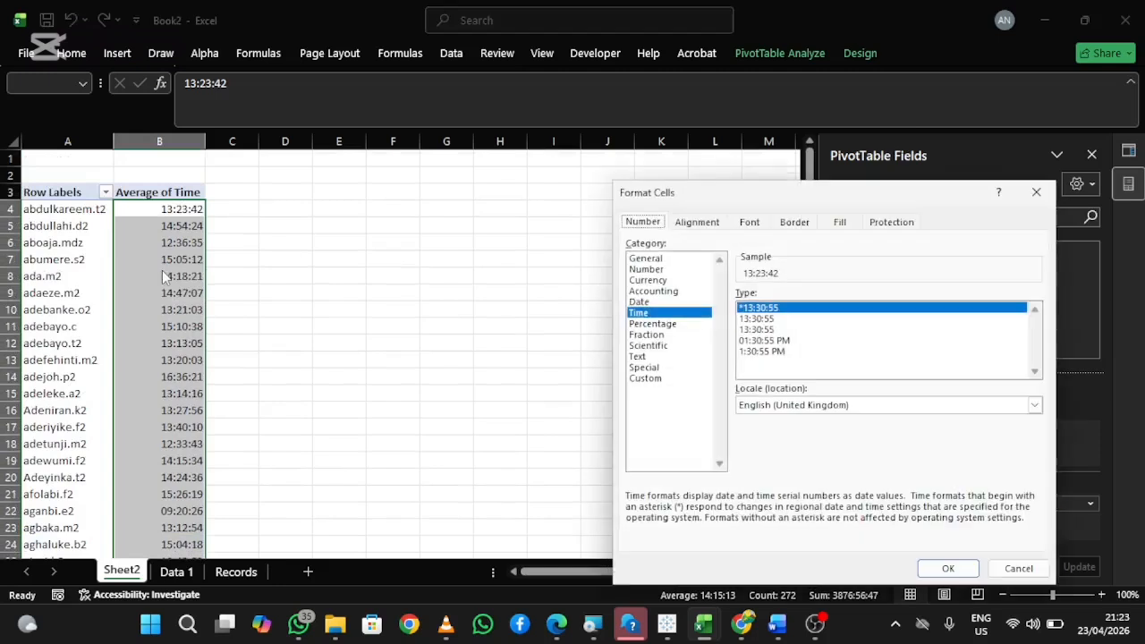
click(775, 353)
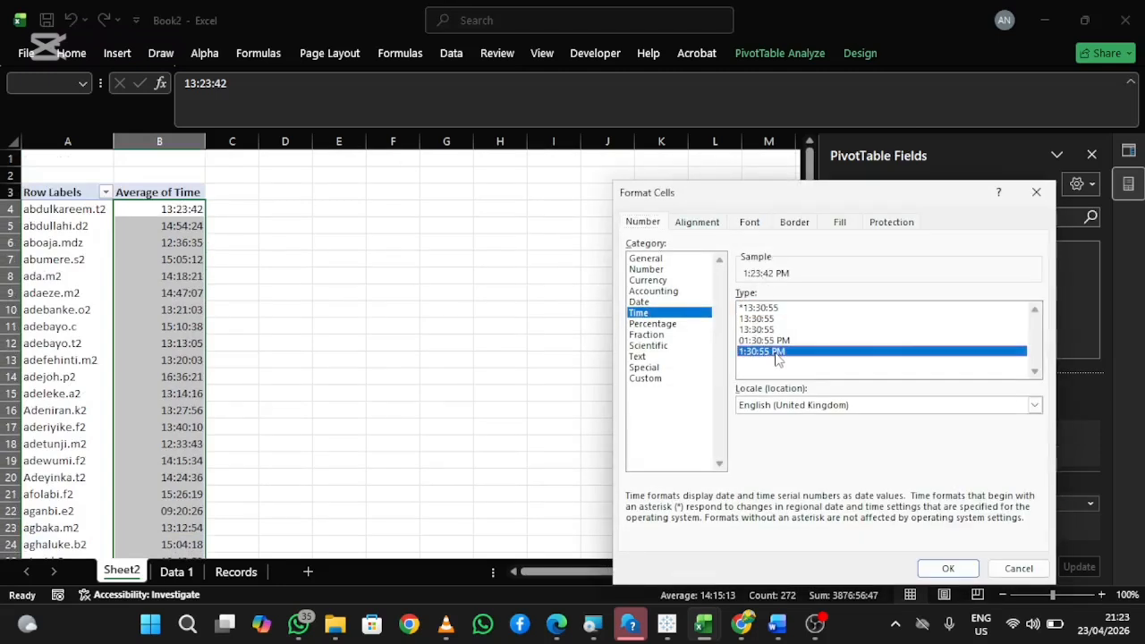
click(943, 569)
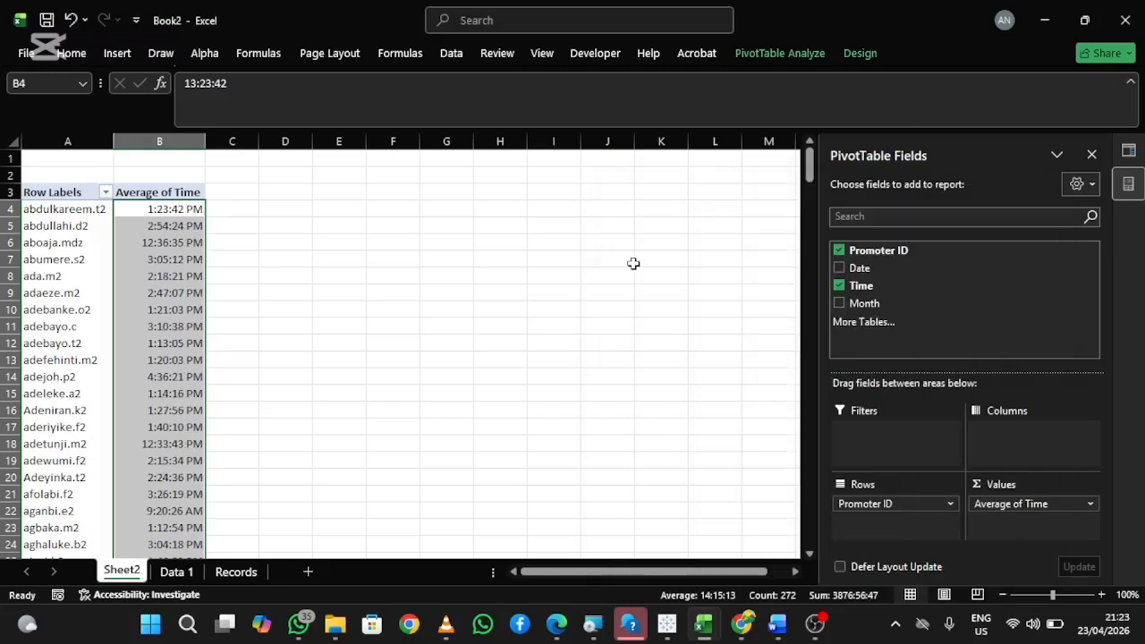
- Sort the PivotTable by Average of Time from largest to smallest
click(170, 226)
click(157, 210)
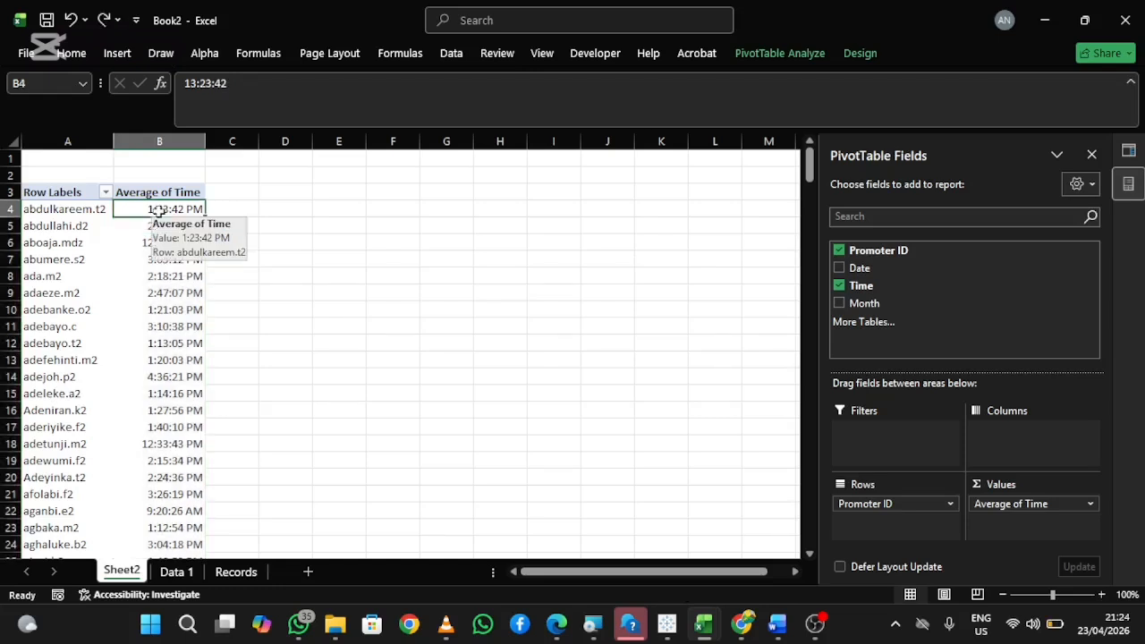
right_click(158, 210)
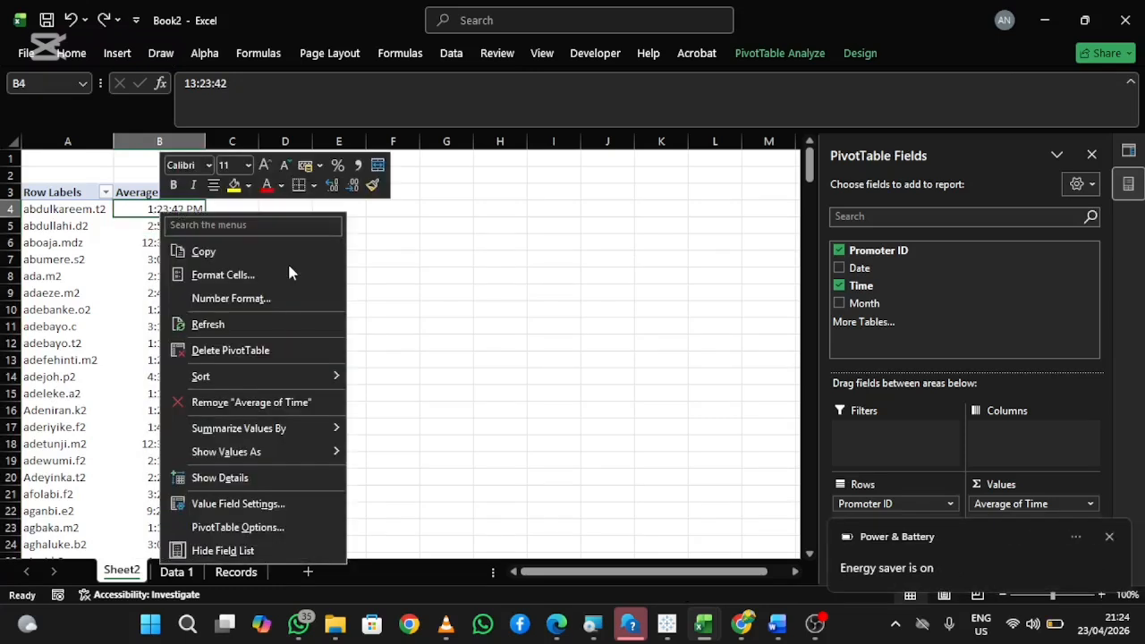
mouse_move(308, 376)
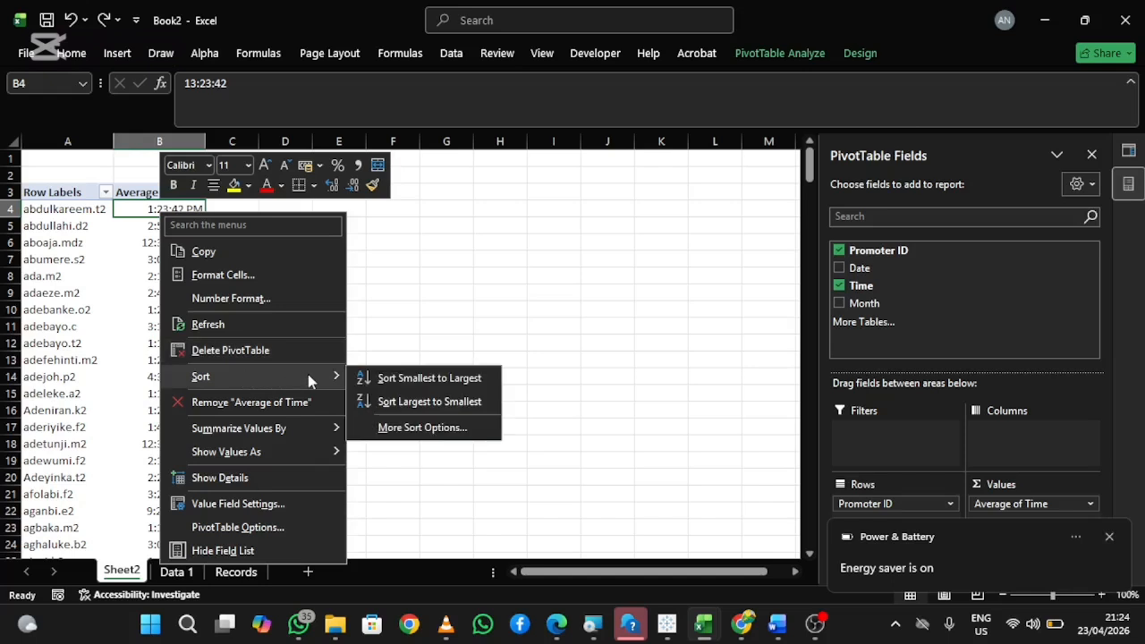
click(415, 404)
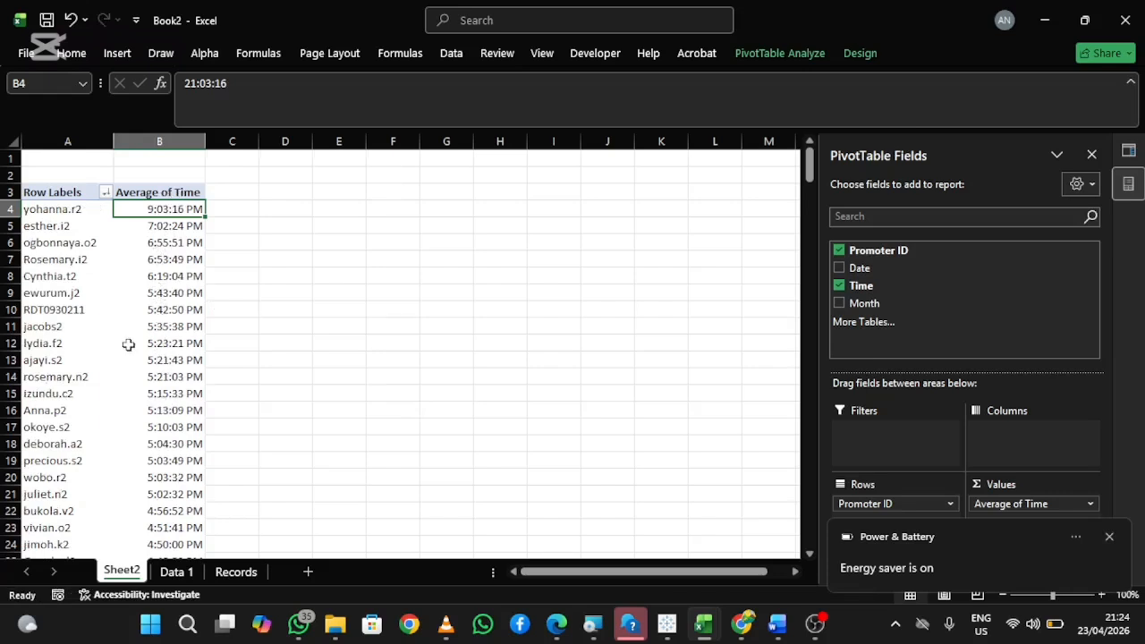
- Filter the Promoter ID rows to the top 5 items by Average of Time
click(56, 276)
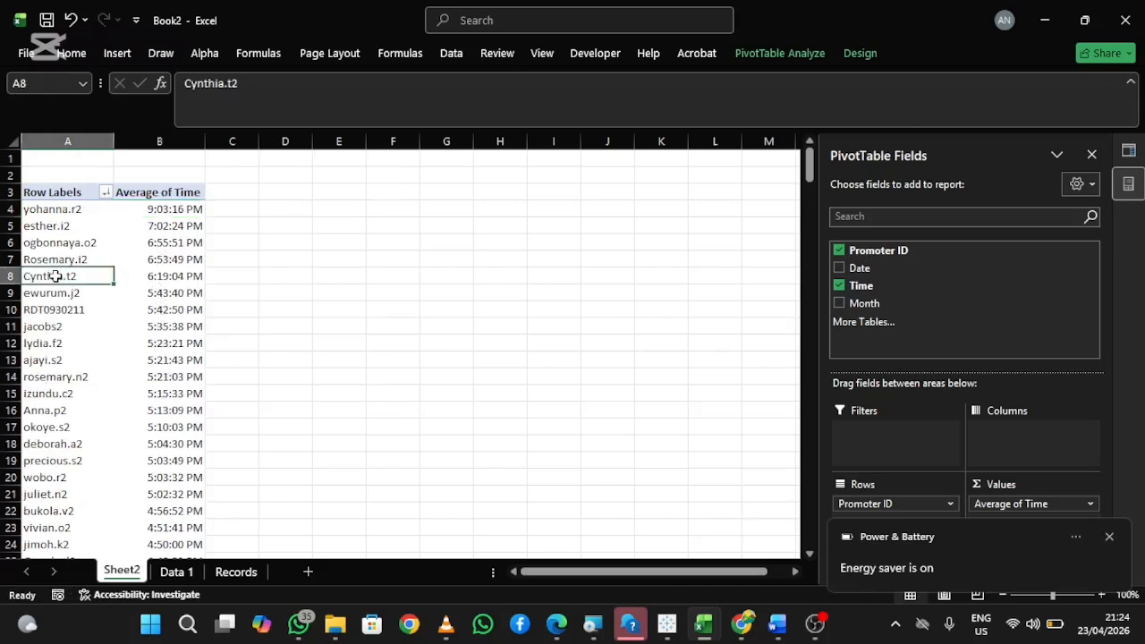
right_click(55, 276)
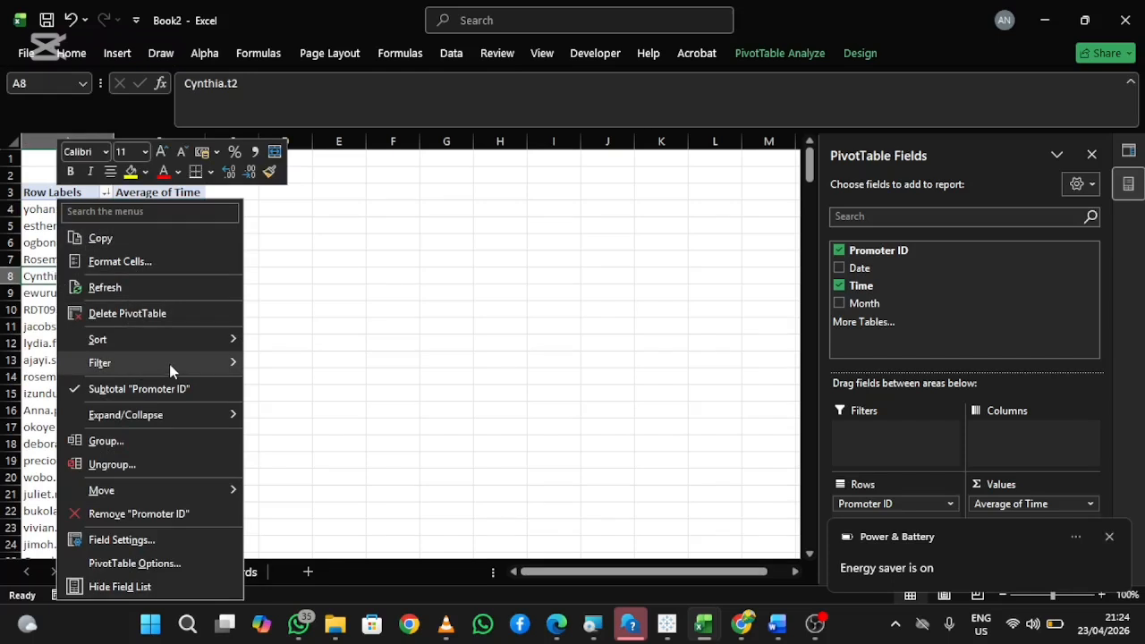
mouse_move(196, 363)
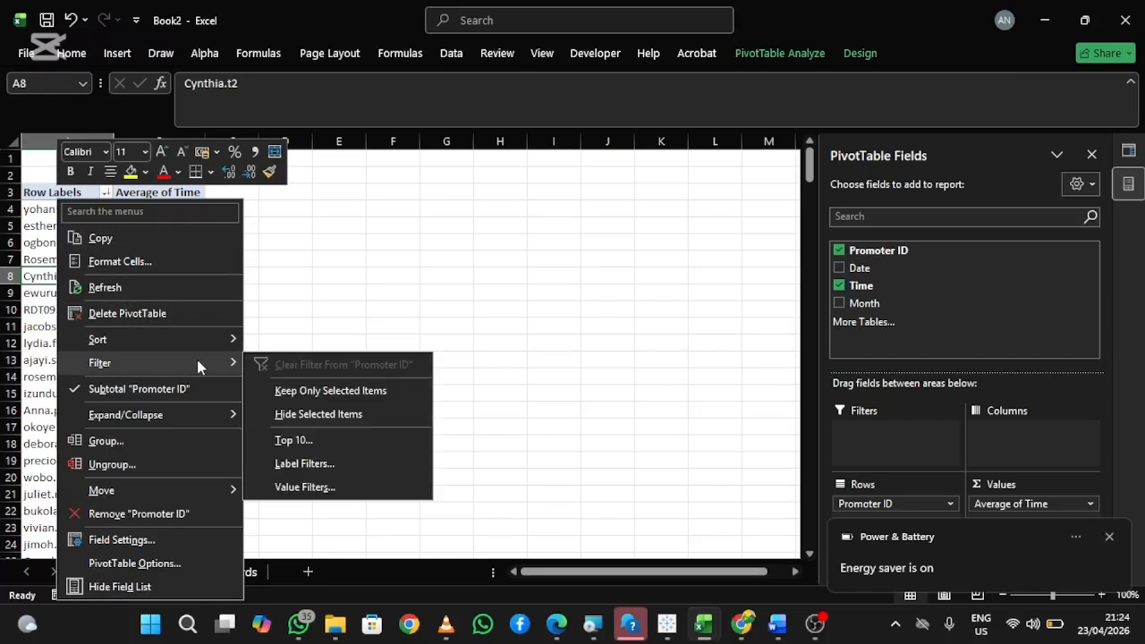
click(288, 440)
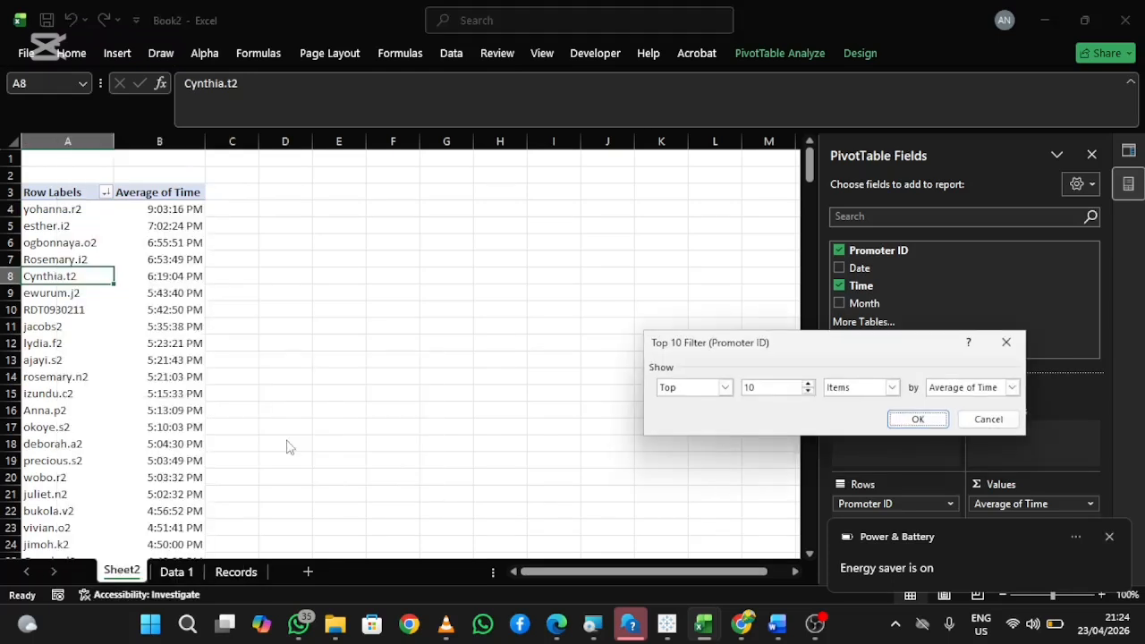
click(765, 387)
drag(765, 388, 740, 391)
text(5)
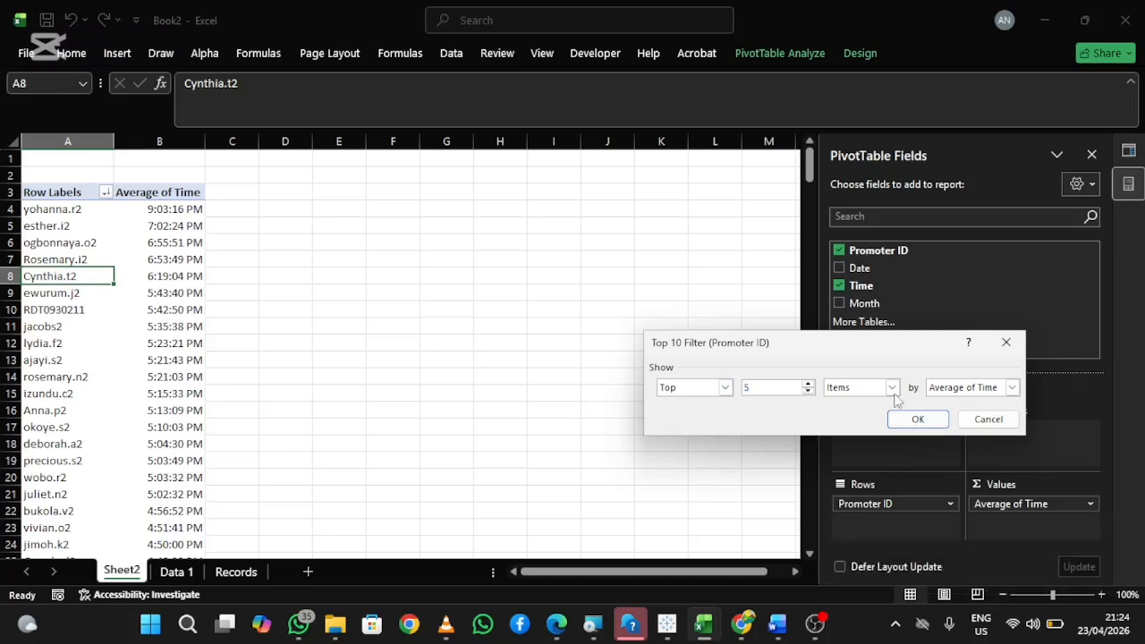
click(927, 419)
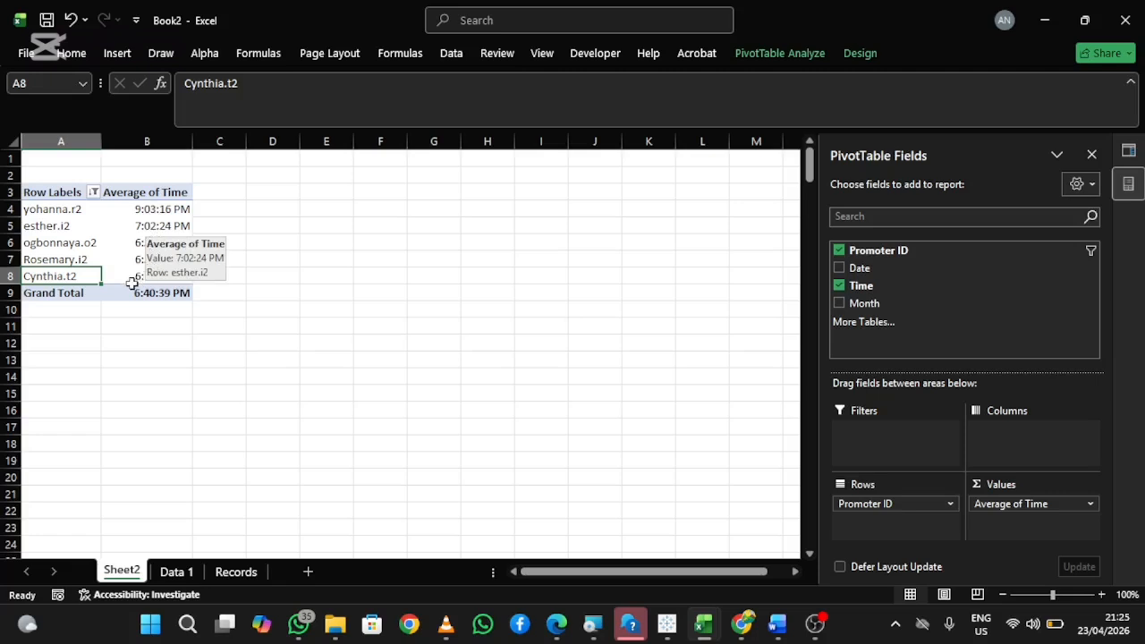
- Enter January in cell G3 and fill the month series across row 3 through May in K3
click(394, 192)
click(447, 197)
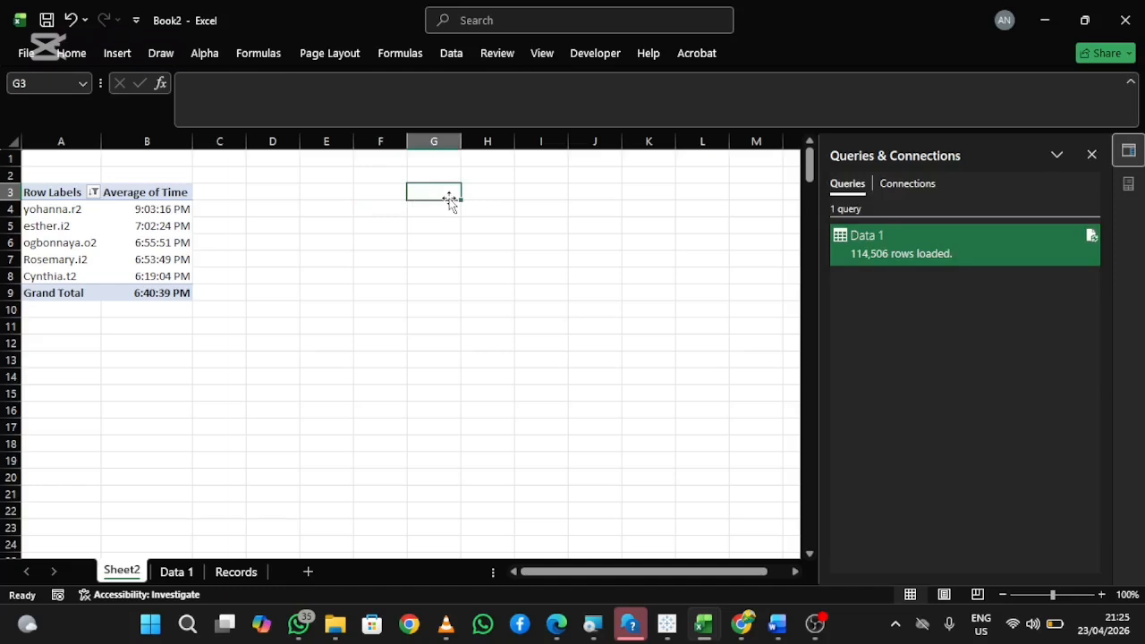
text(Janu)
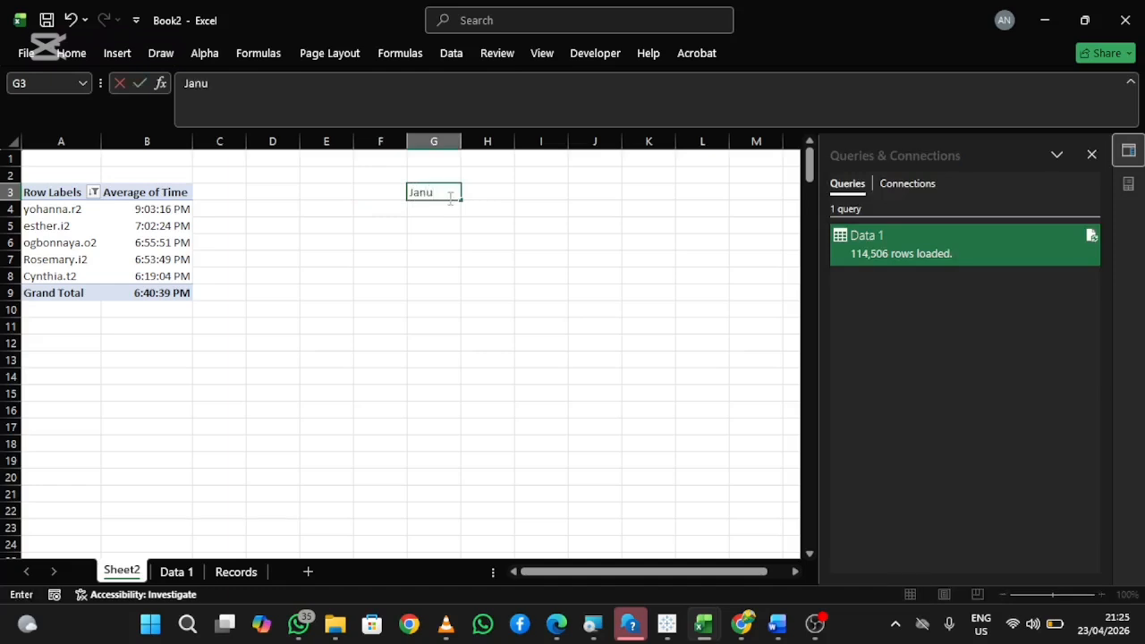
text(ary)
key(Return)
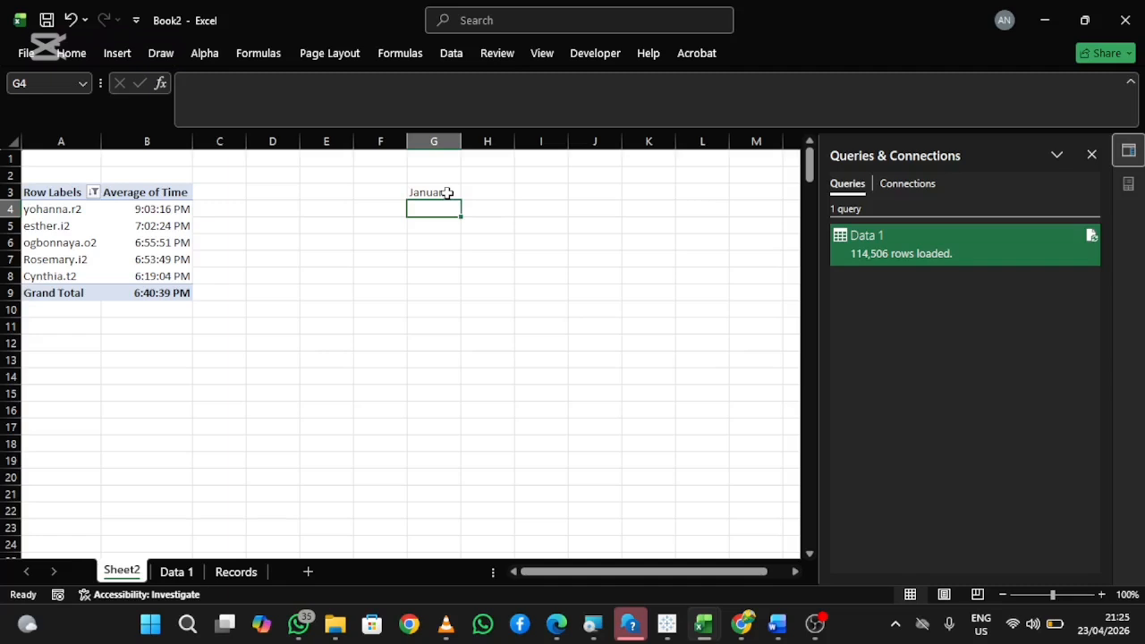
click(447, 195)
drag(460, 199, 665, 193)
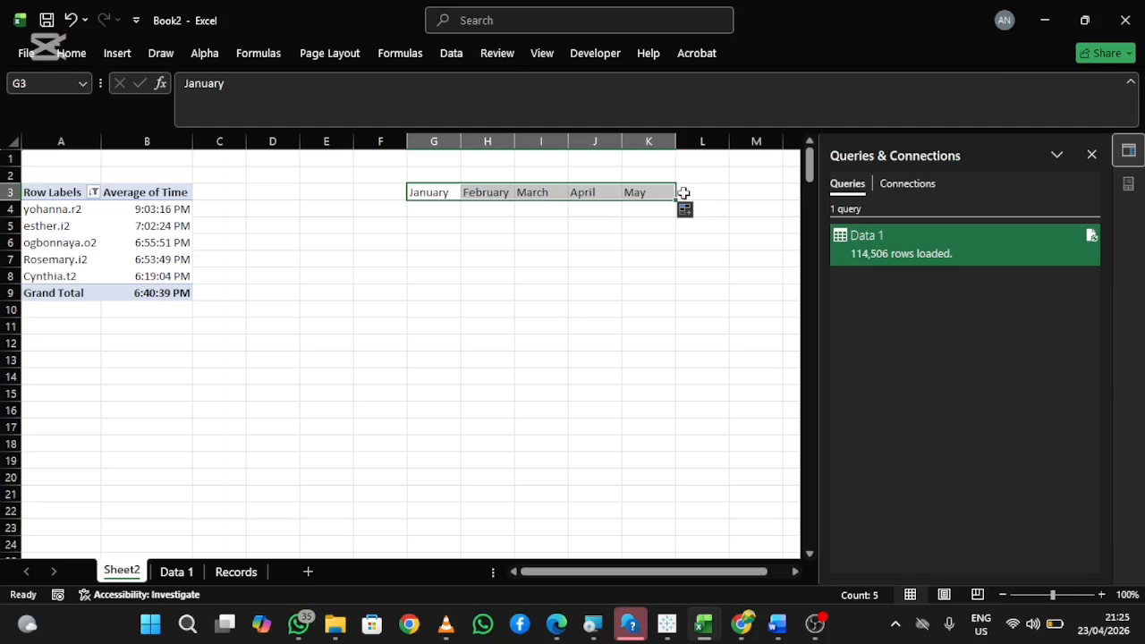
- Enter the heading Generally in cell L3, directly after May
click(689, 193)
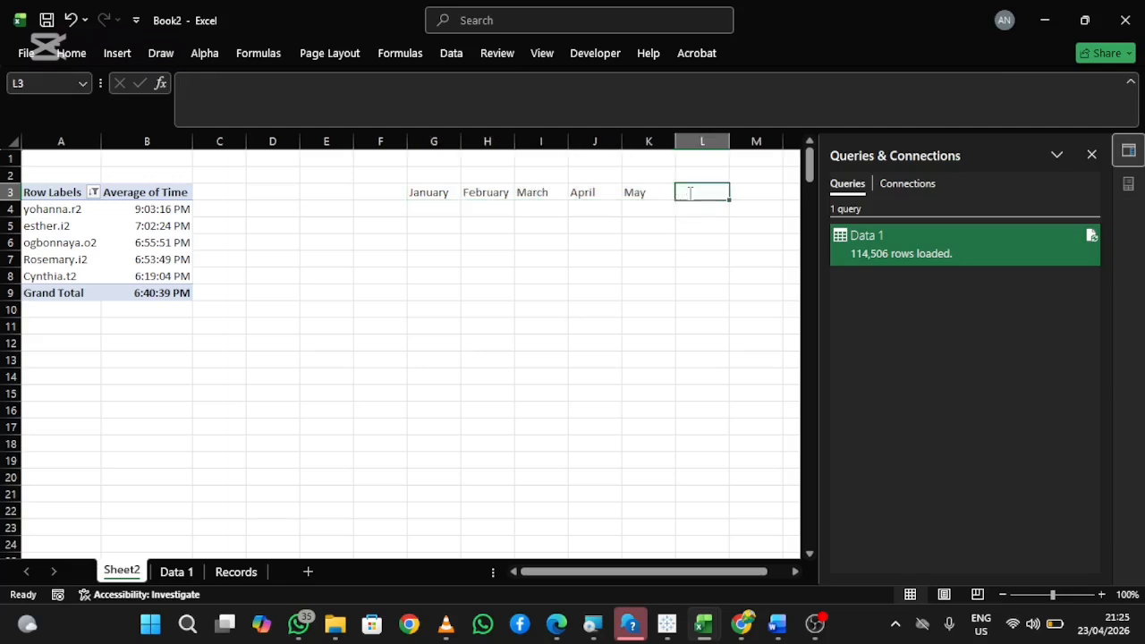
text(Gene)
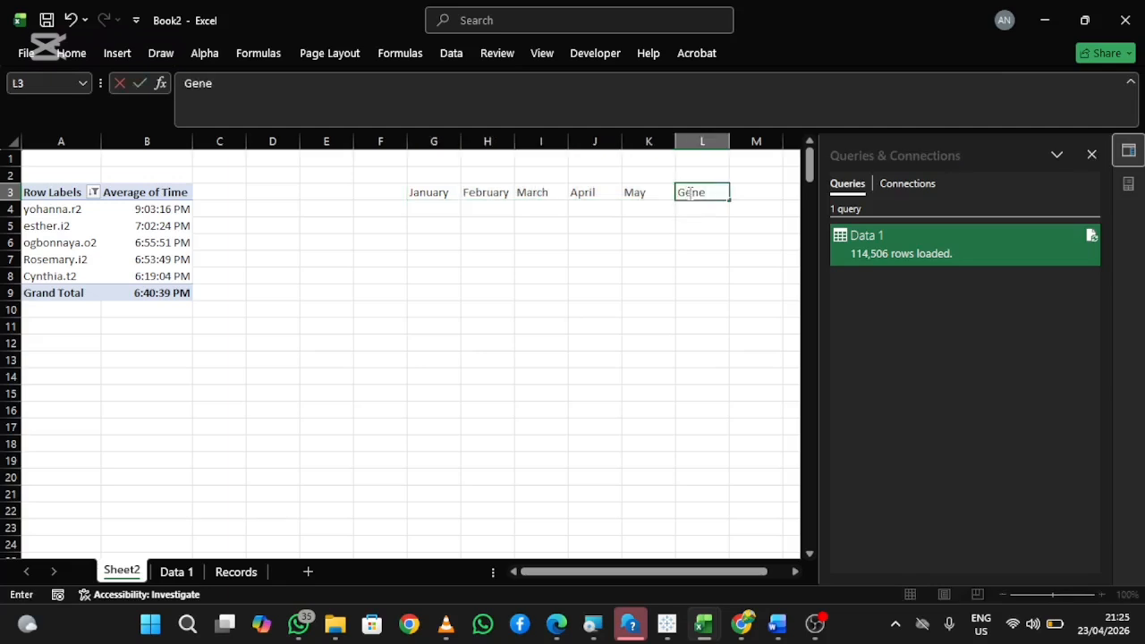
text(rally)
key(Left)
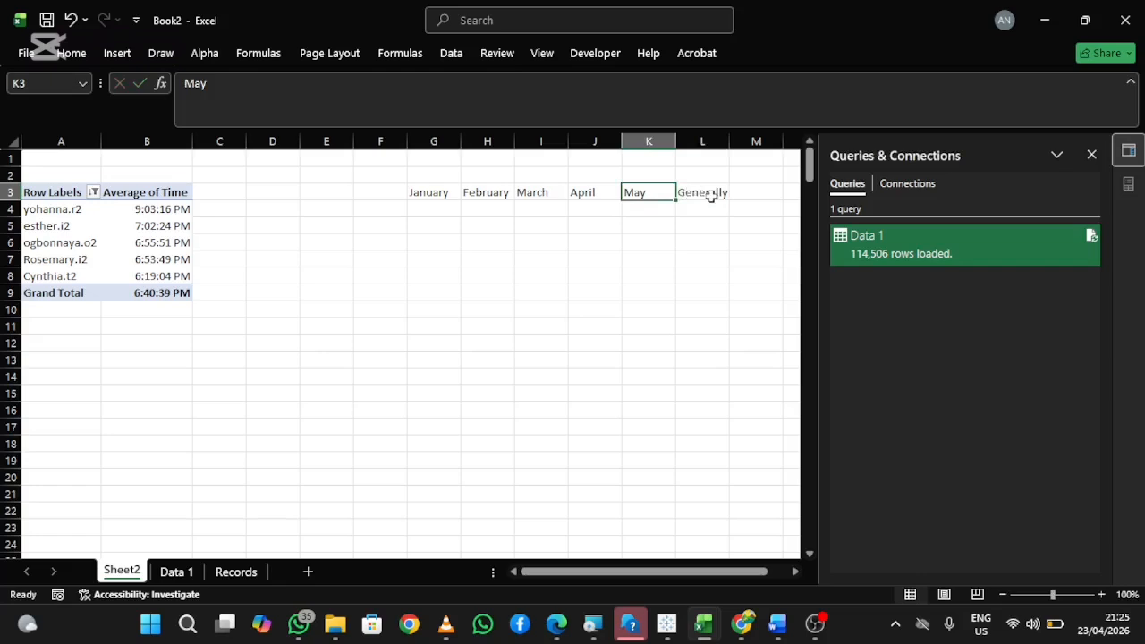
- Change the heading in cell L3 to Generaly
click(712, 193)
double_click(718, 192)
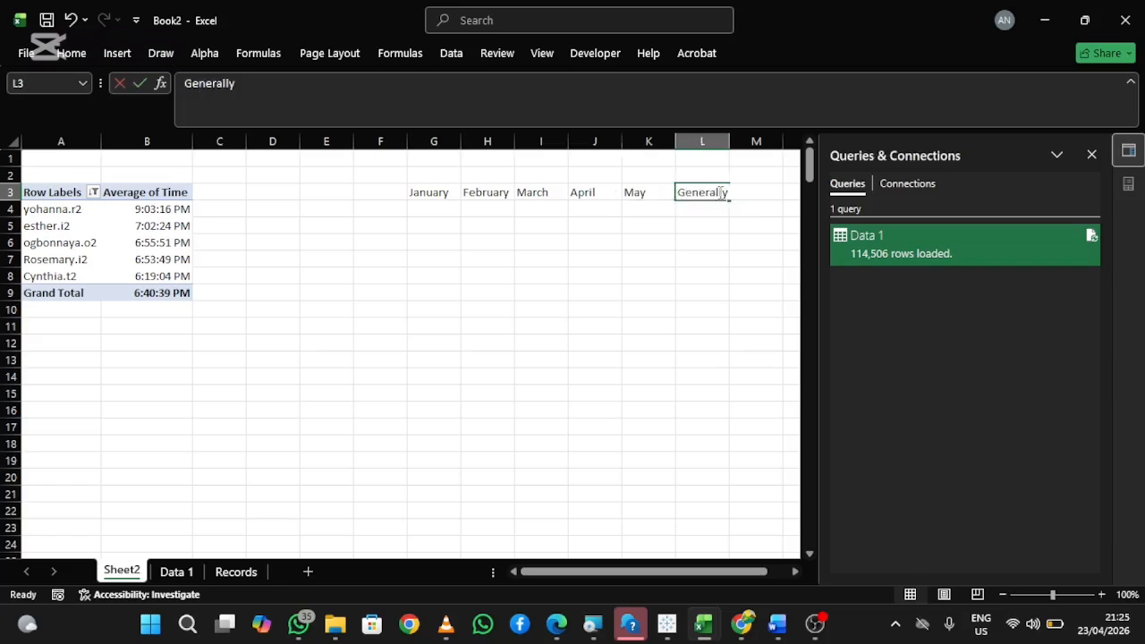
key(BackSpace)
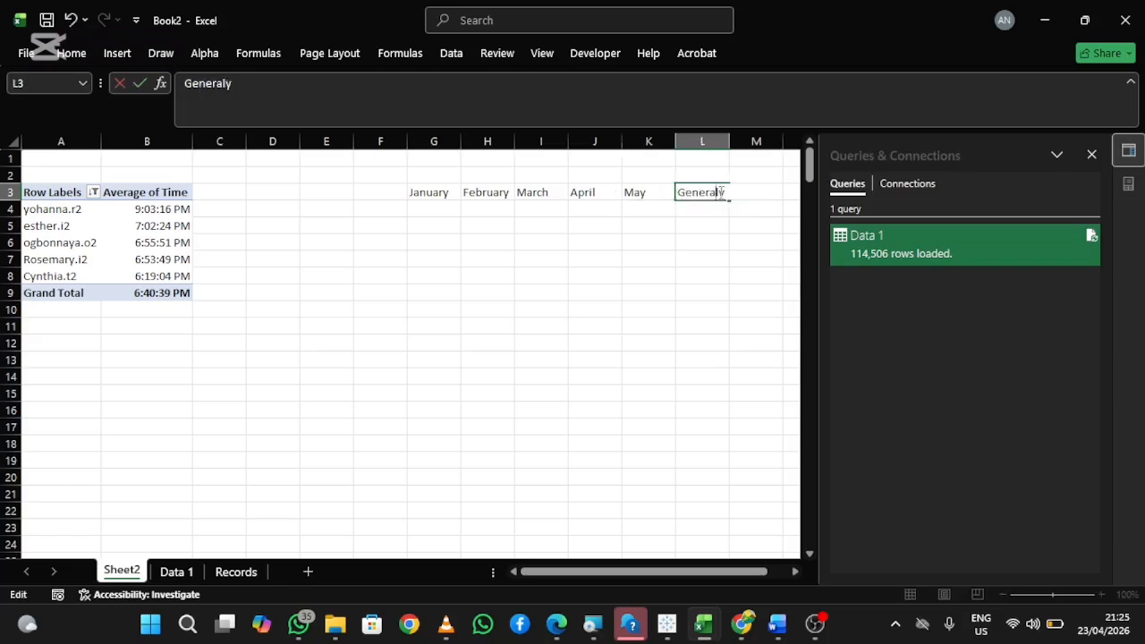
key(Return)
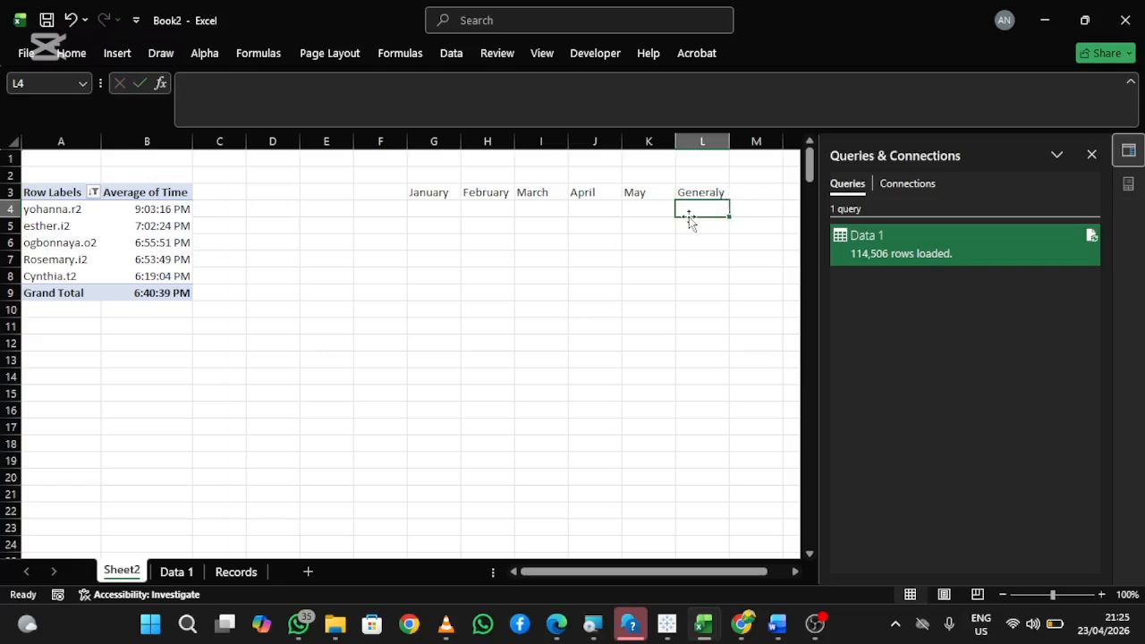
- Copy the five overall promoter IDs from the PivotTable into L4:L8 and widen column L to fit them
click(52, 199)
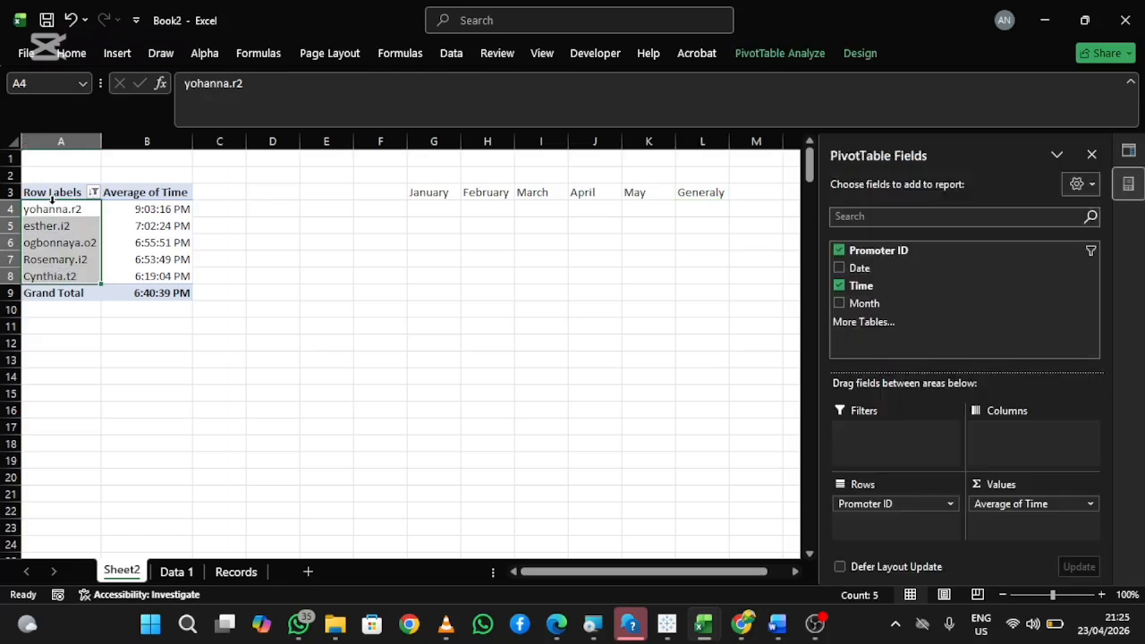
key(ctrl+c)
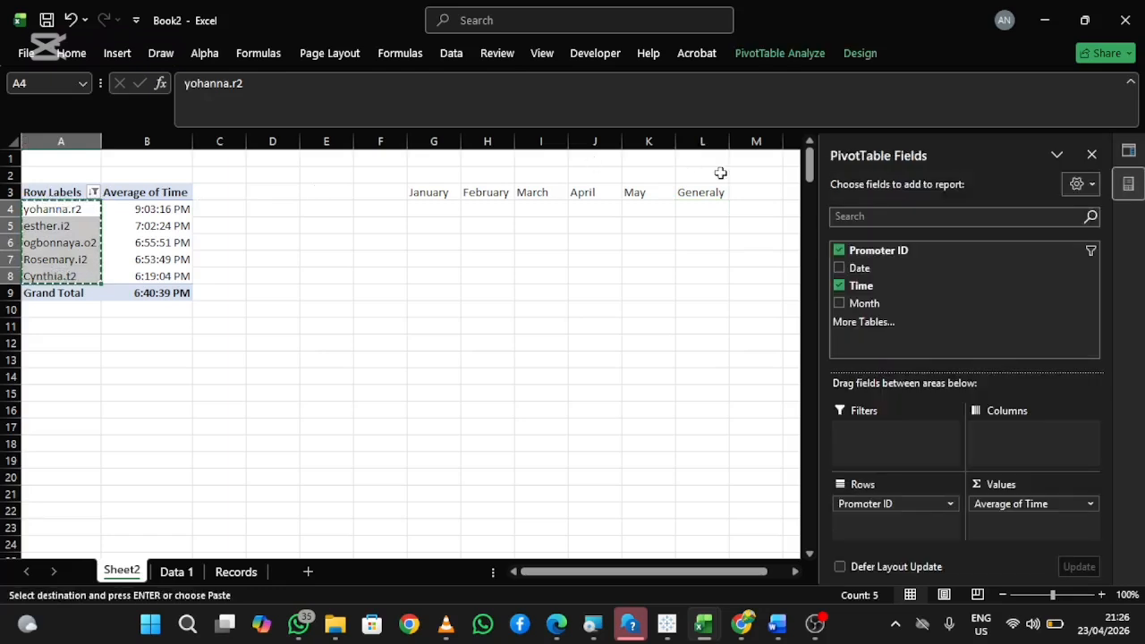
click(702, 206)
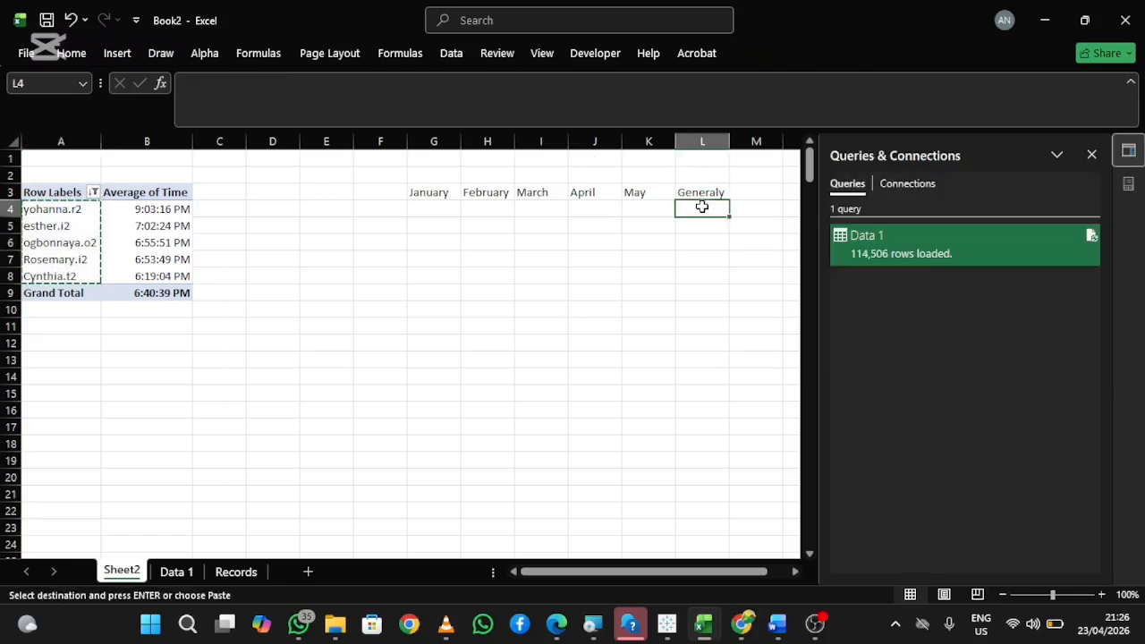
key(ctrl+v)
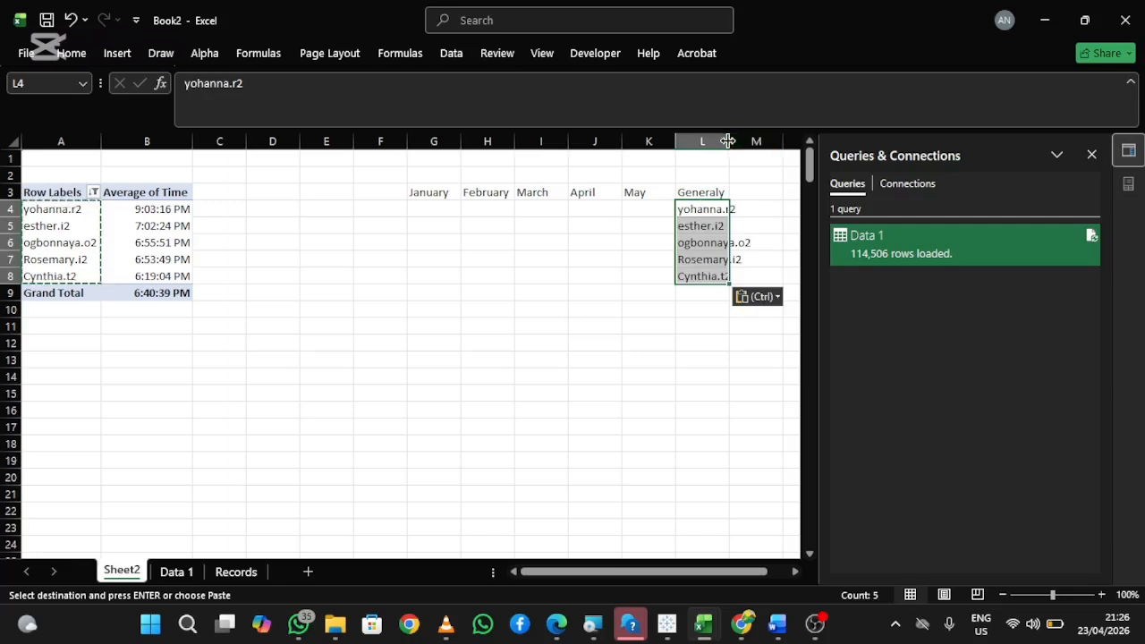
drag(728, 141, 751, 142)
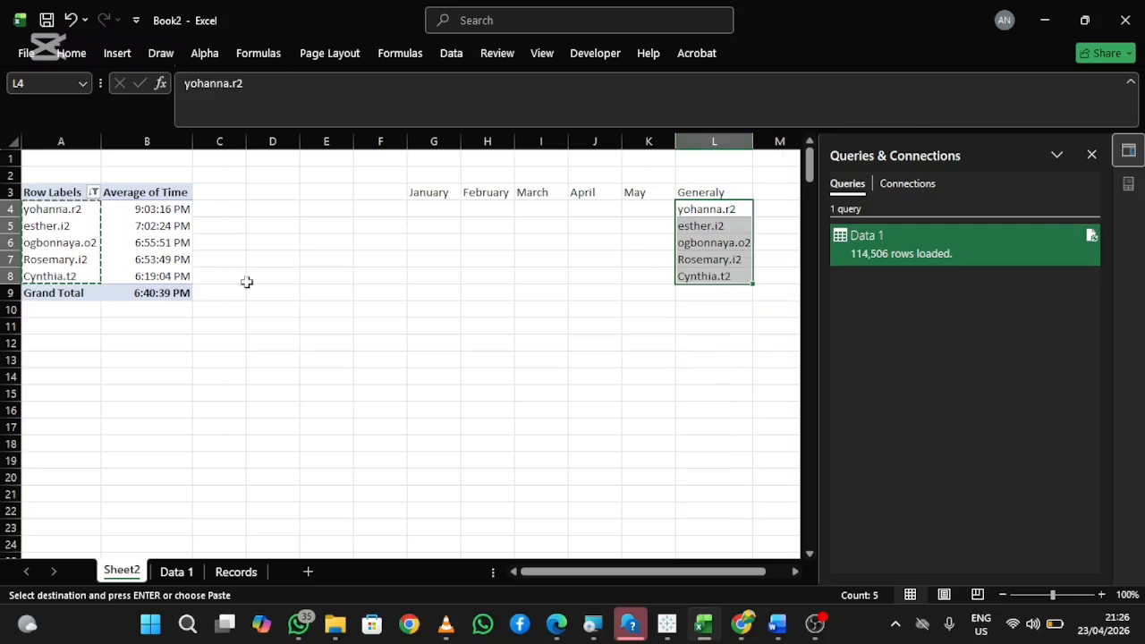
click(63, 376)
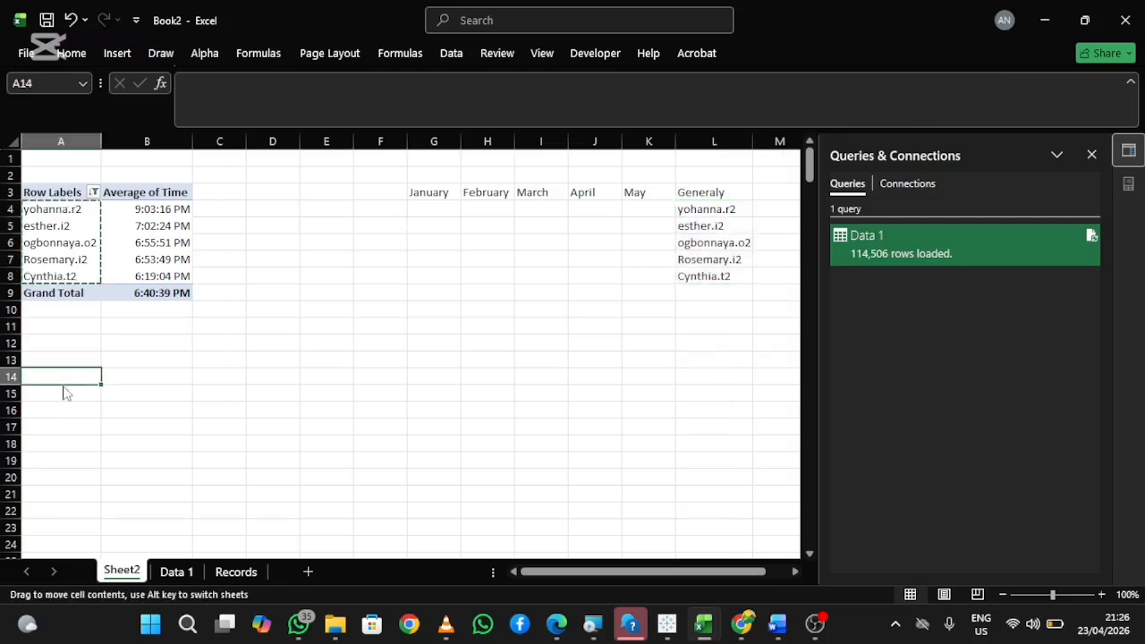
drag(62, 384, 65, 404)
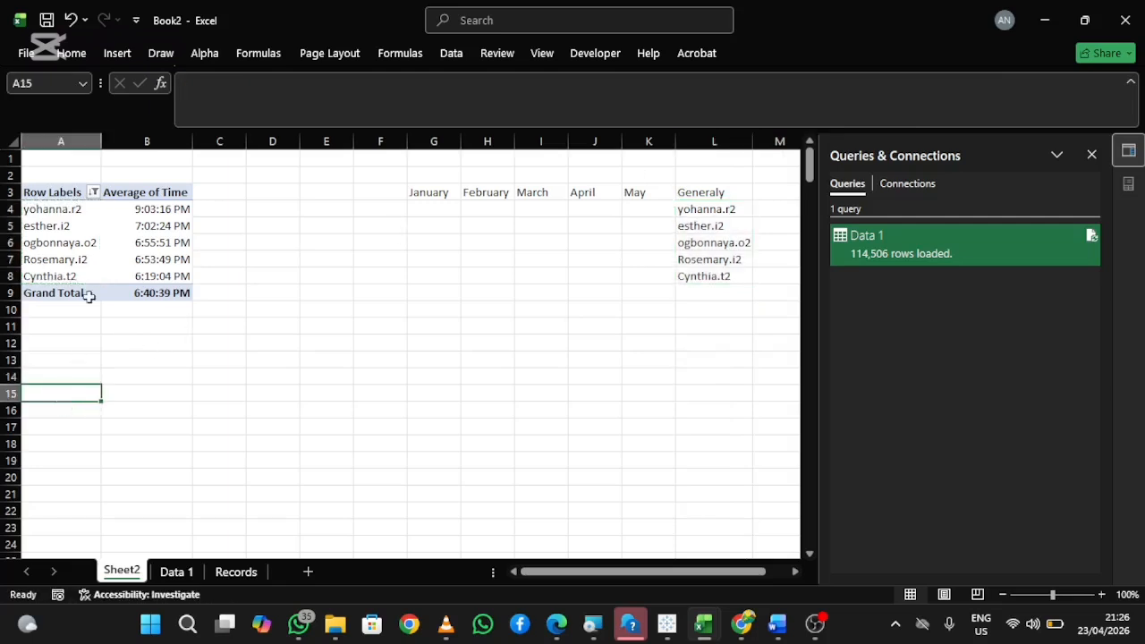
- Insert a Month slicer for the PivotTable and place it over columns C to F, beside the PivotTable
click(64, 242)
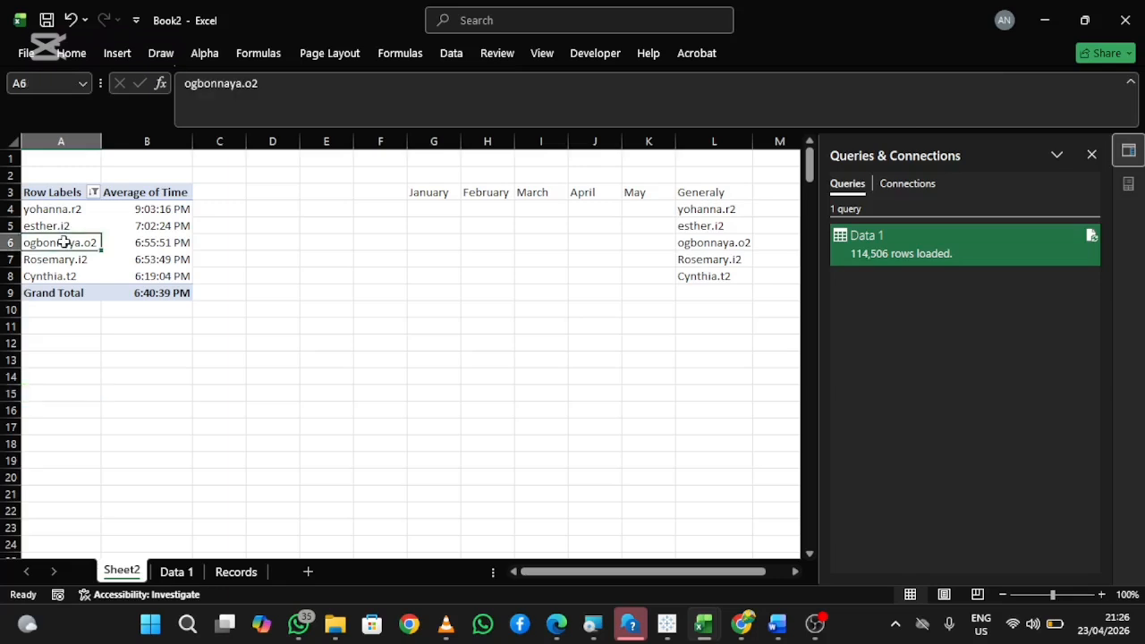
click(72, 55)
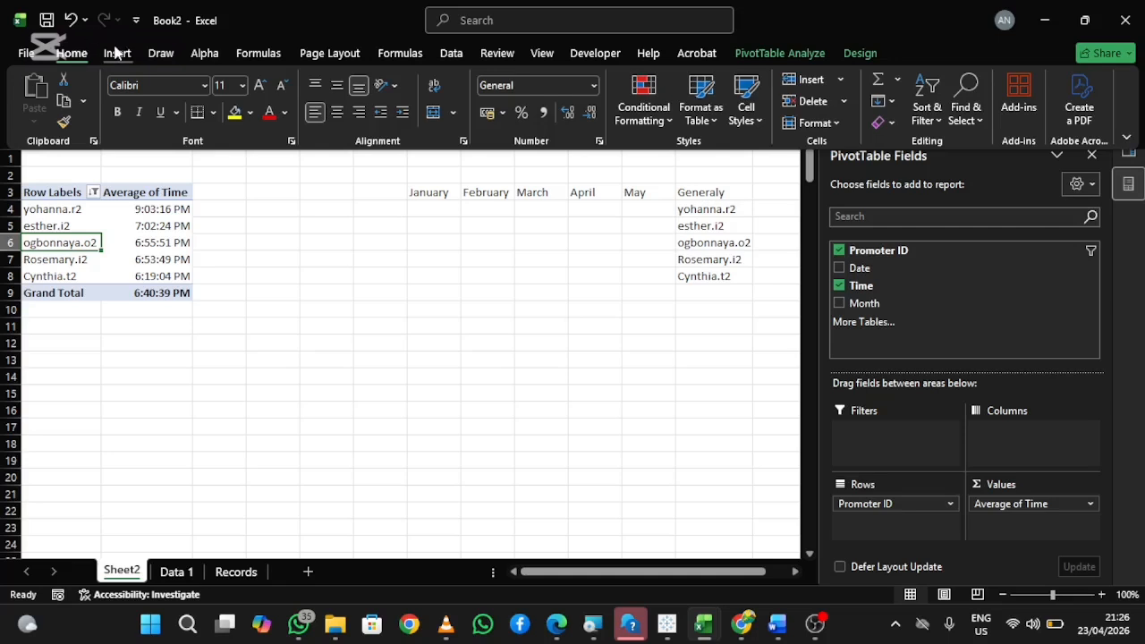
click(117, 54)
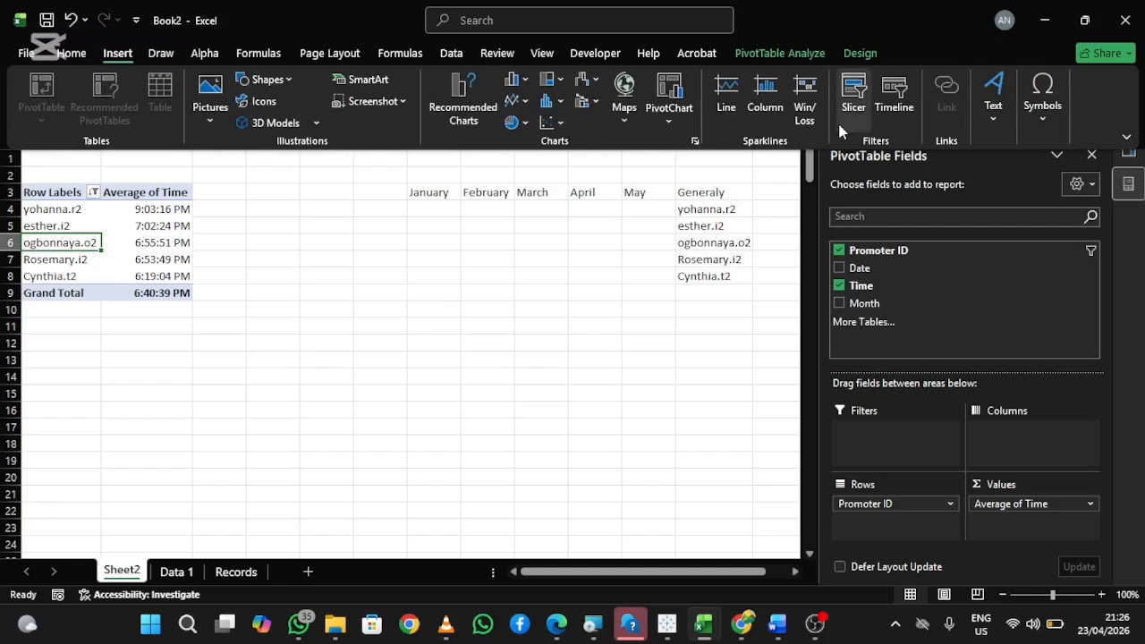
click(846, 94)
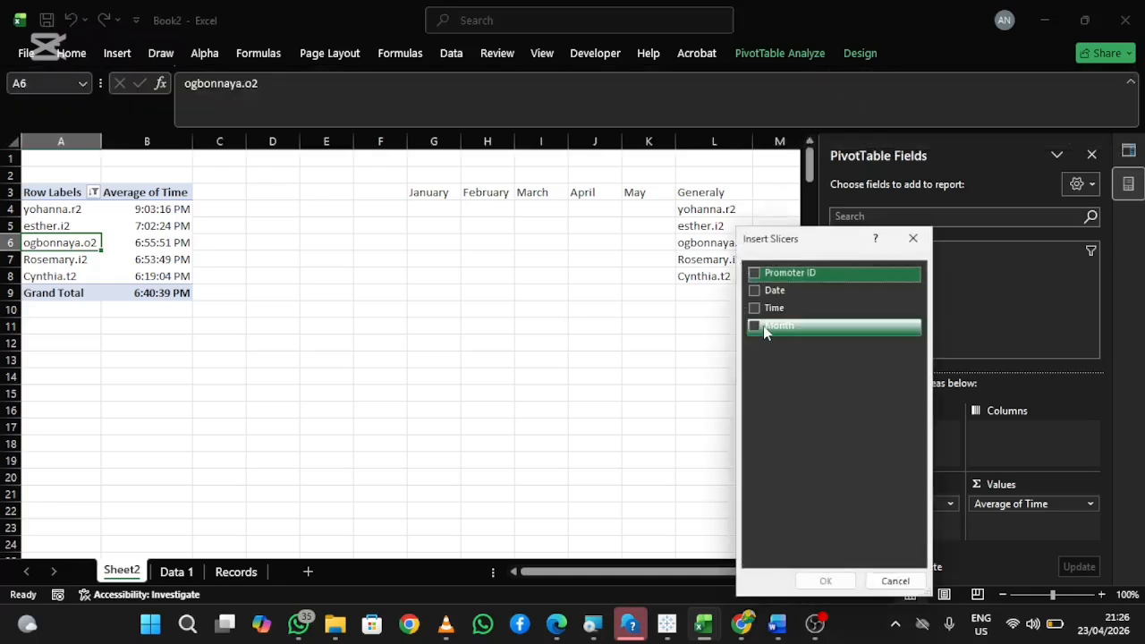
click(753, 326)
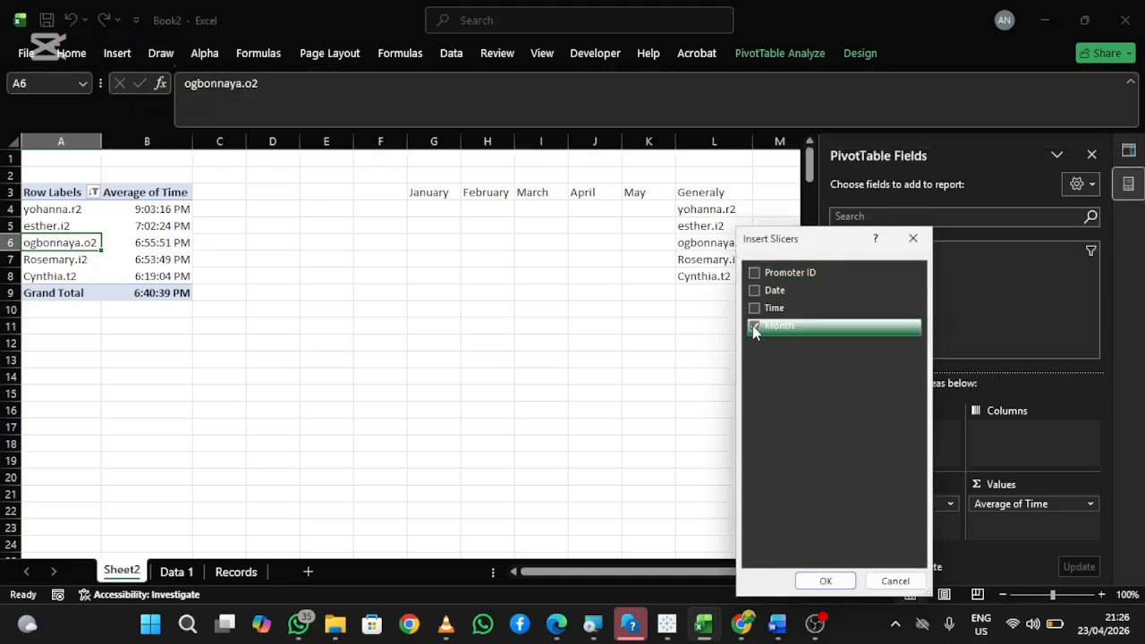
click(814, 578)
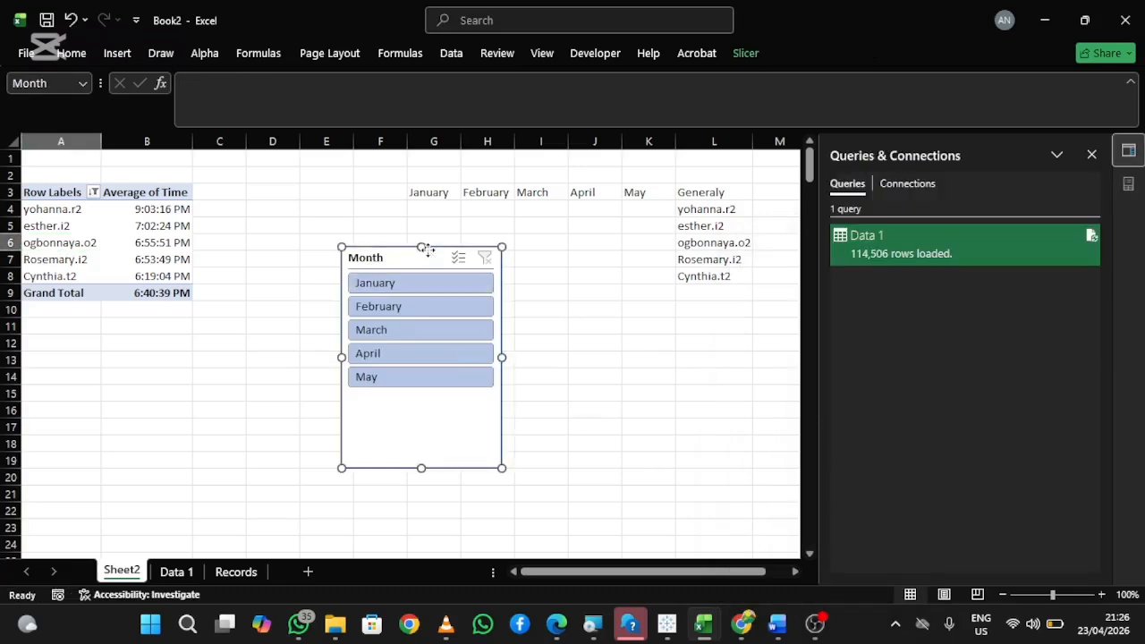
drag(425, 251, 302, 187)
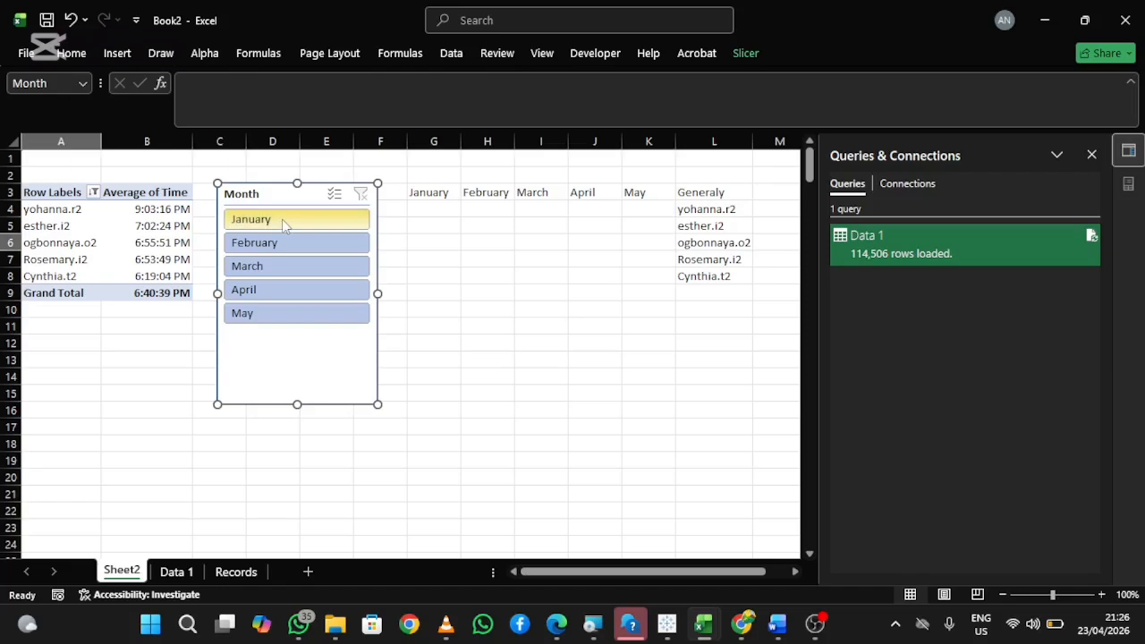
- Filter the PivotTable to January, copy its five promoter IDs into G4:G8, and widen column G to fit
click(283, 222)
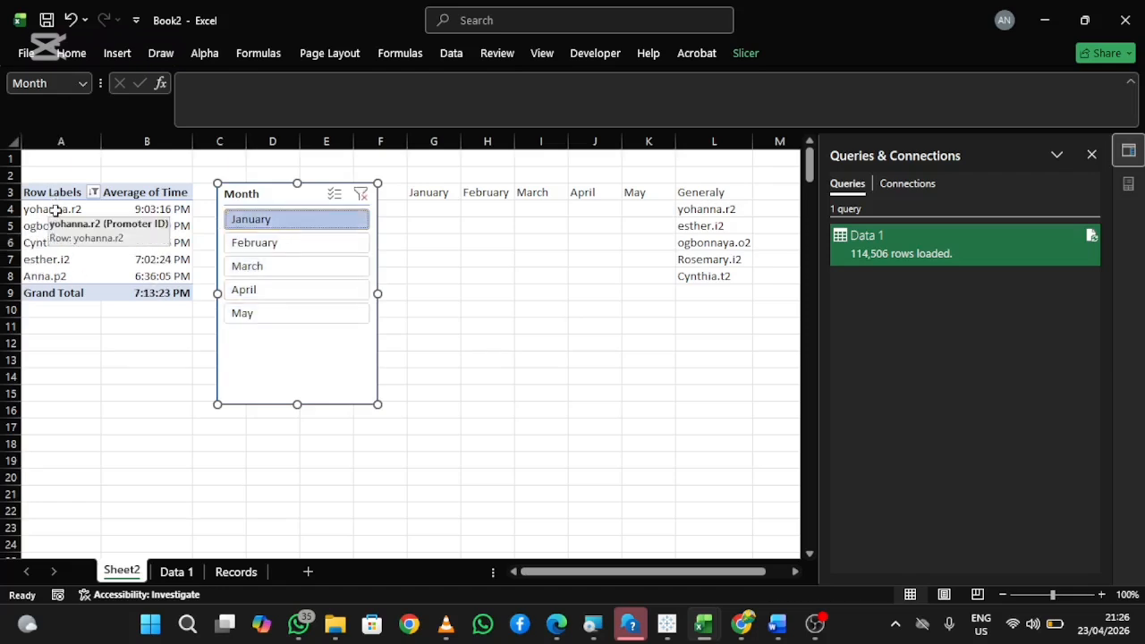
click(57, 200)
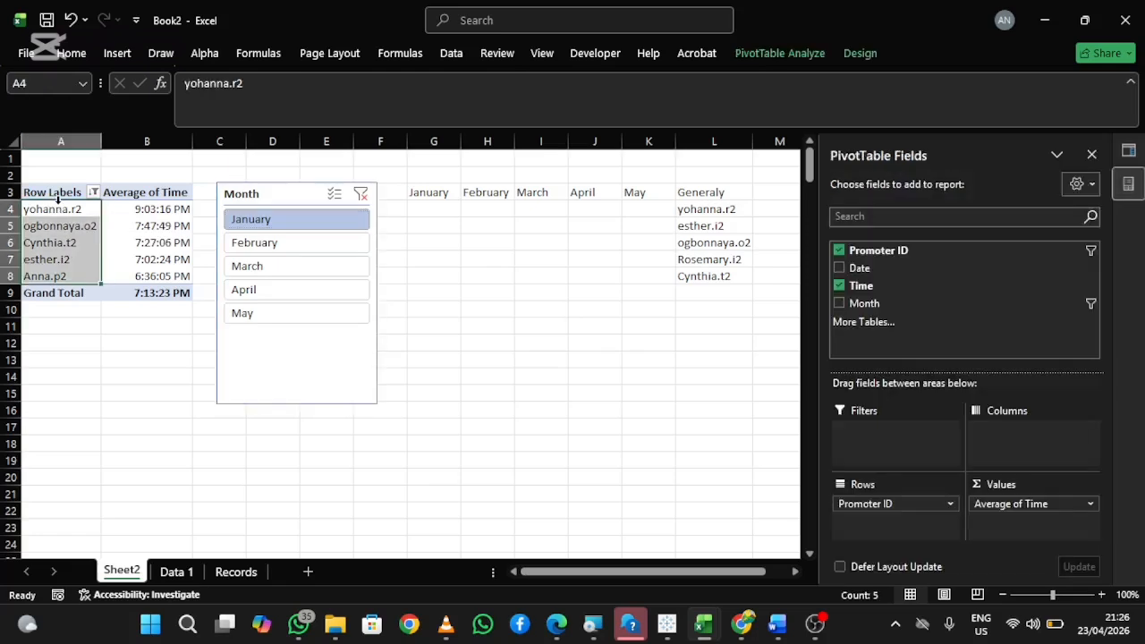
key(ctrl+c)
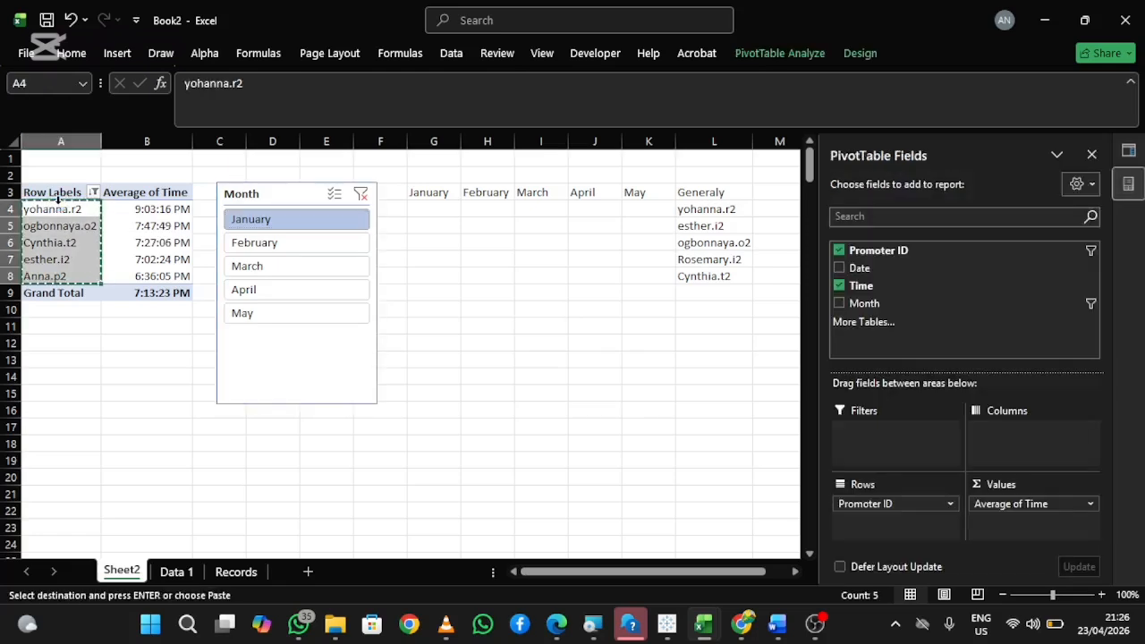
click(431, 204)
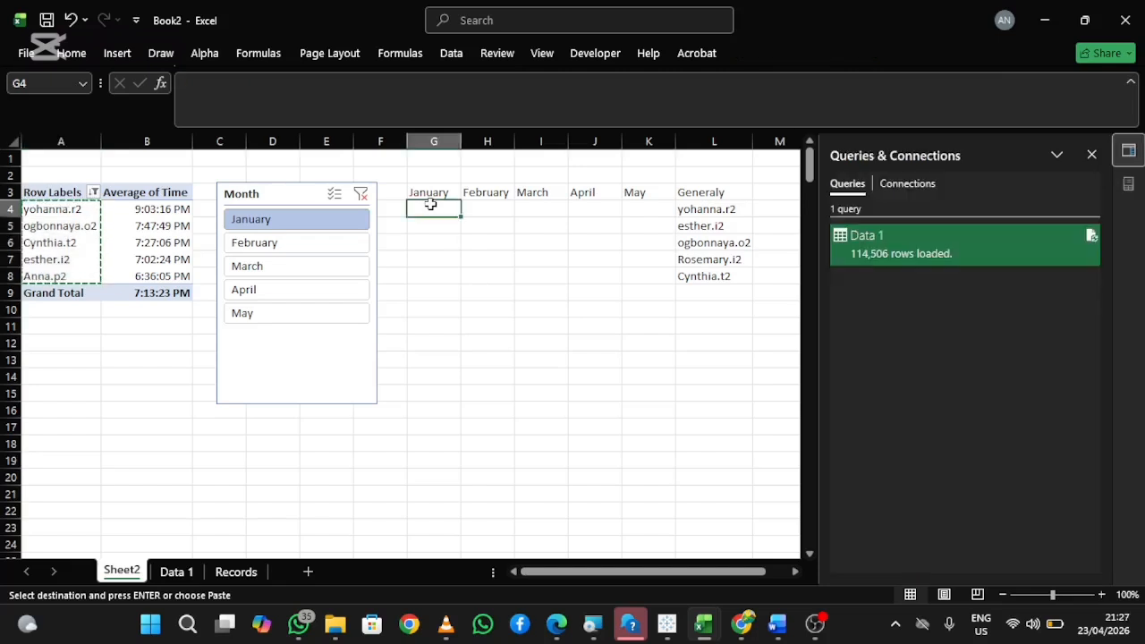
key(ctrl+v)
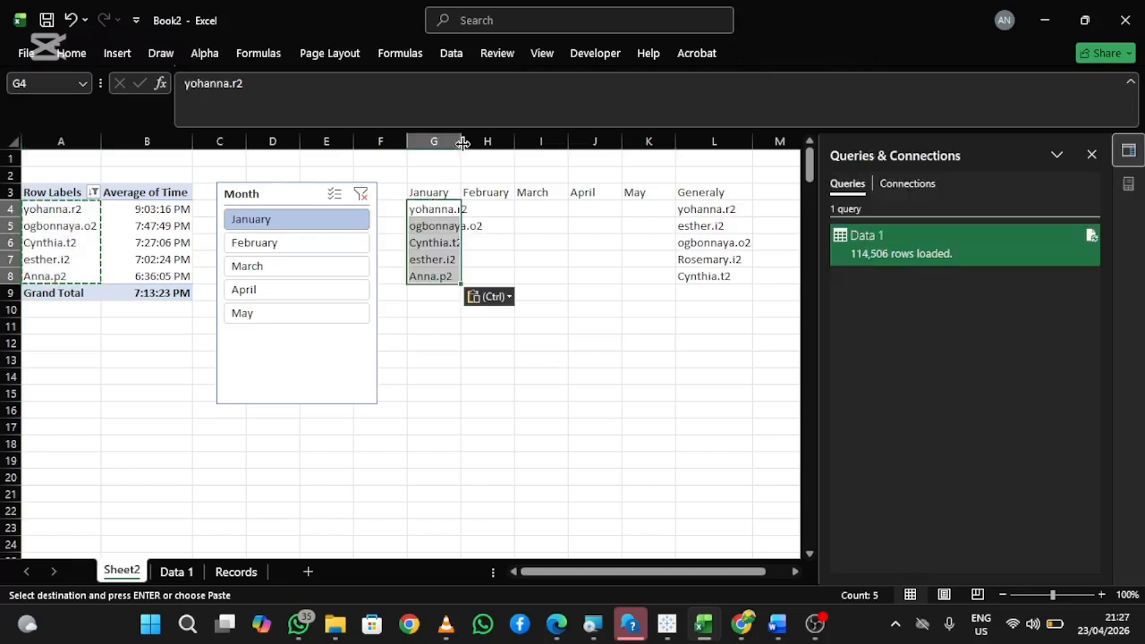
drag(460, 141, 485, 142)
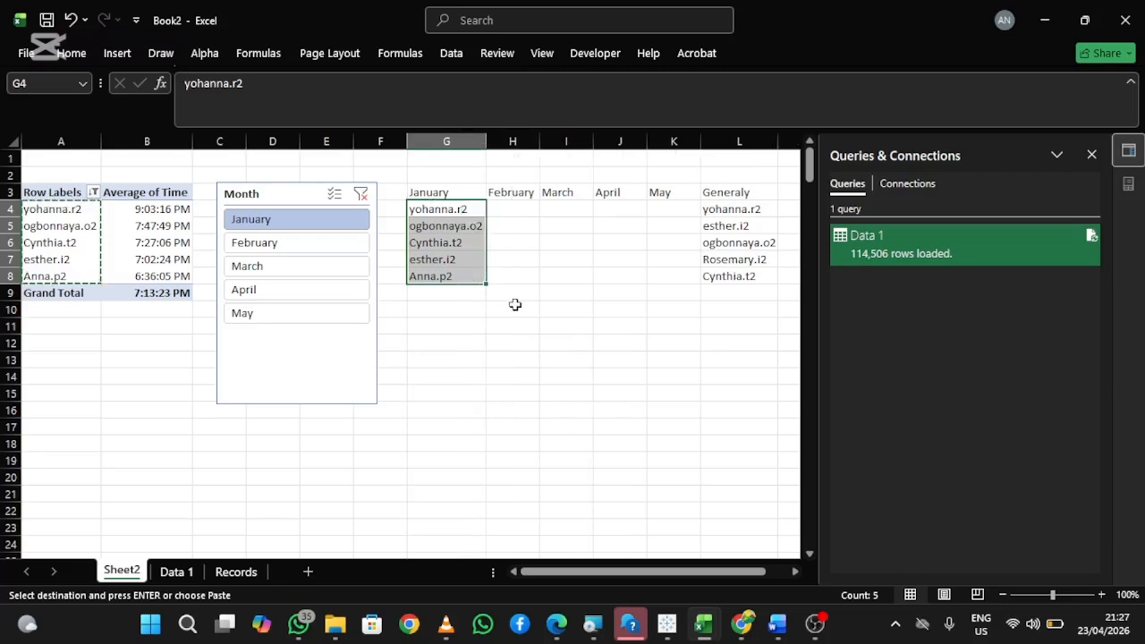
click(509, 208)
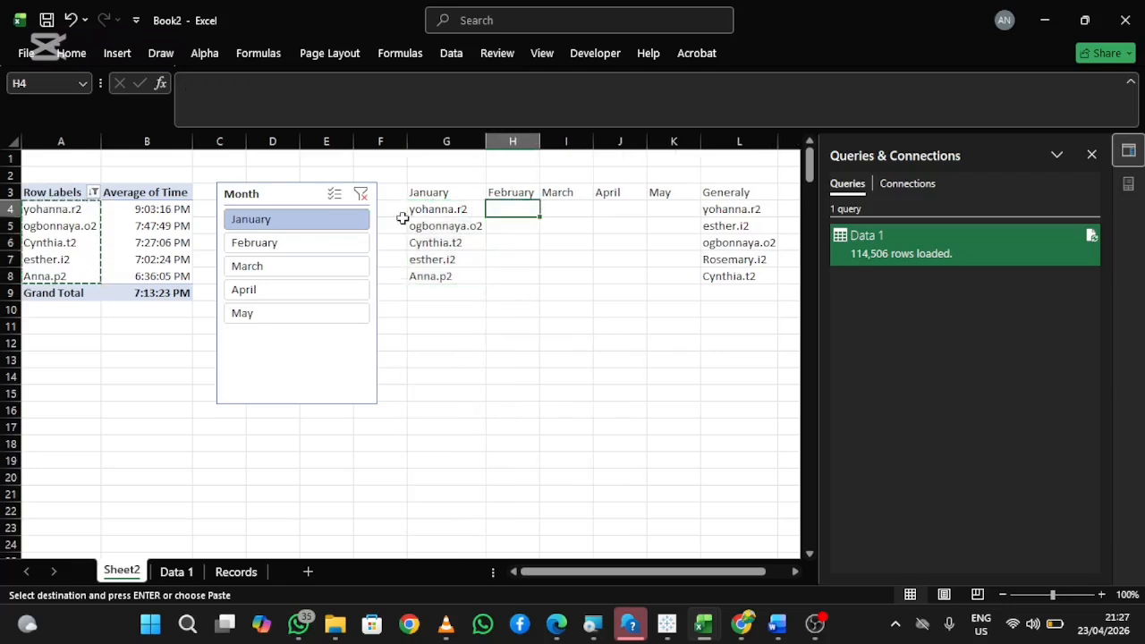
double_click(126, 398)
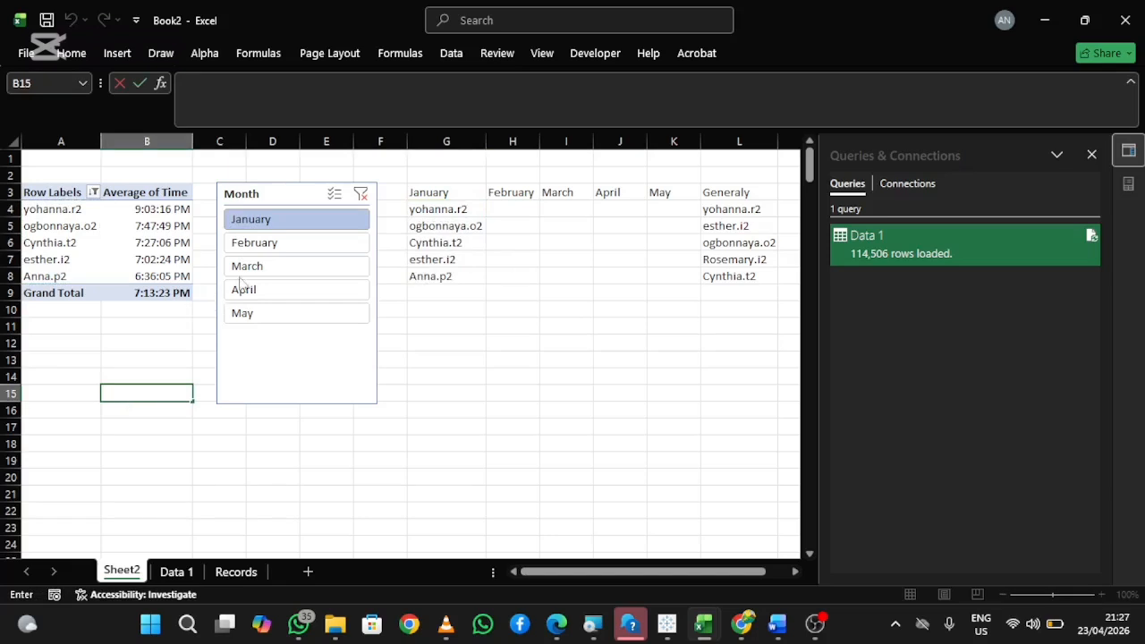
- Filter the PivotTable to February, copy its five promoter IDs into H4:H8, and widen column H to fit
click(298, 243)
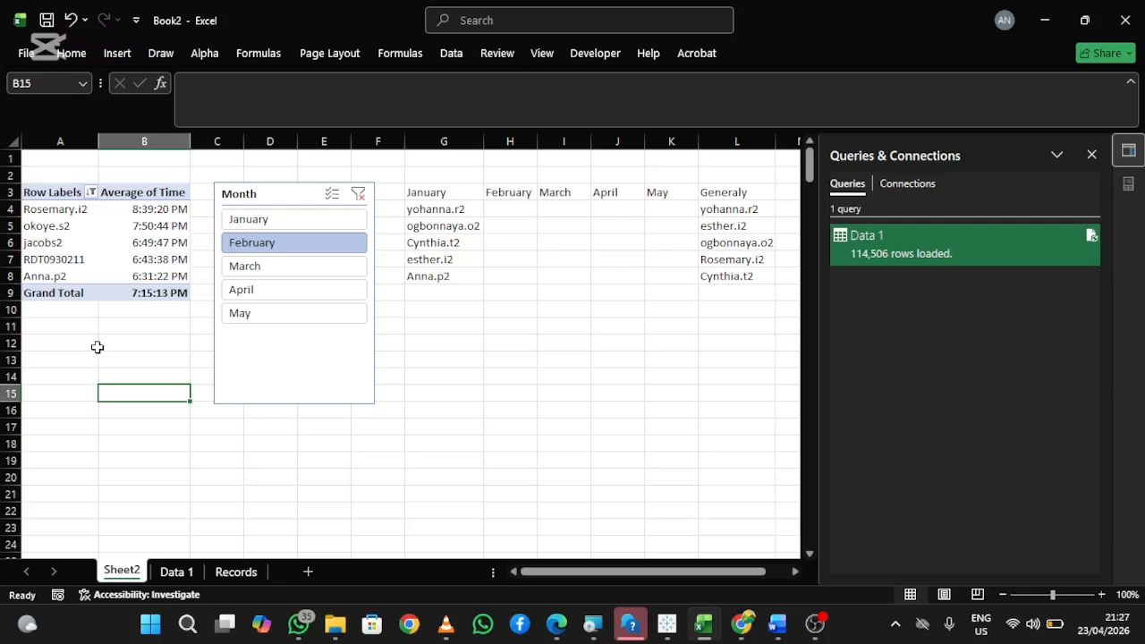
click(55, 203)
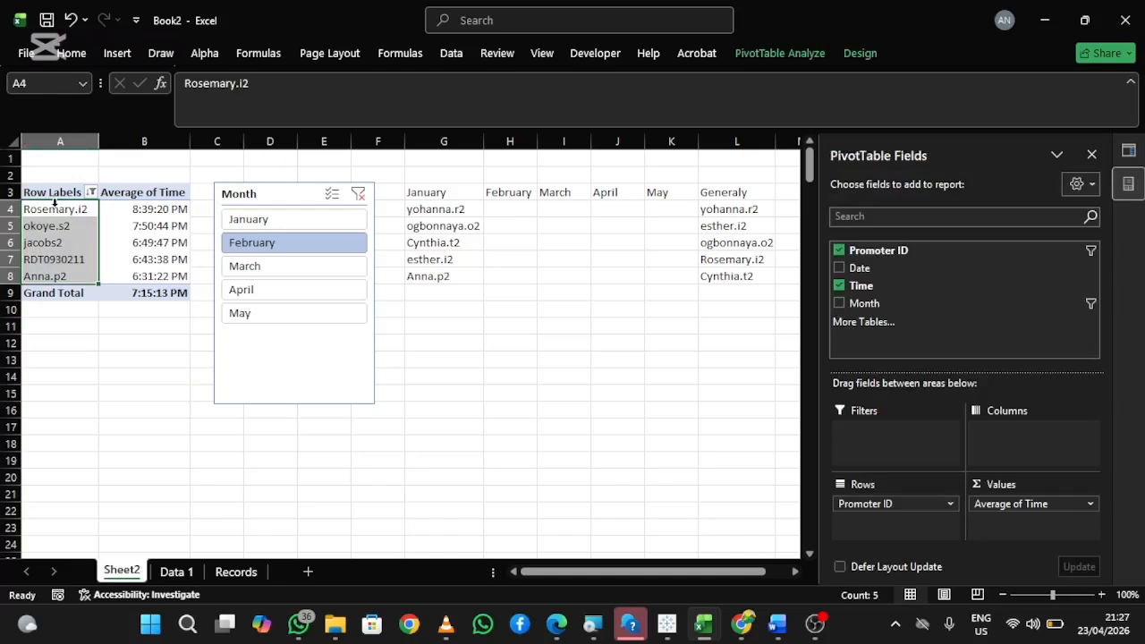
key(ctrl+c)
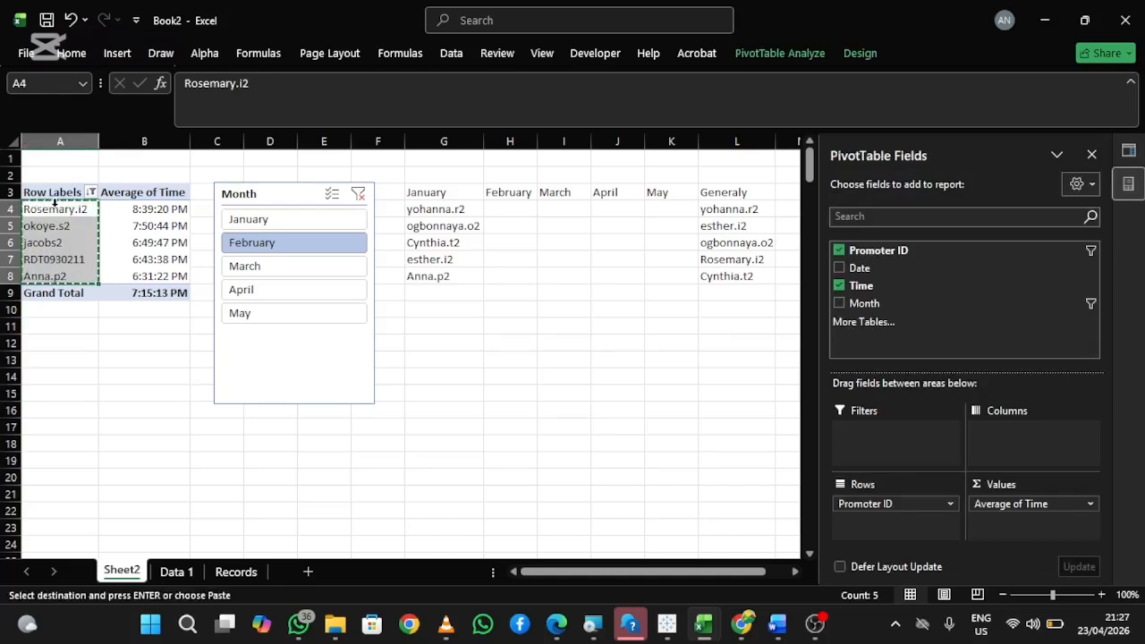
click(509, 209)
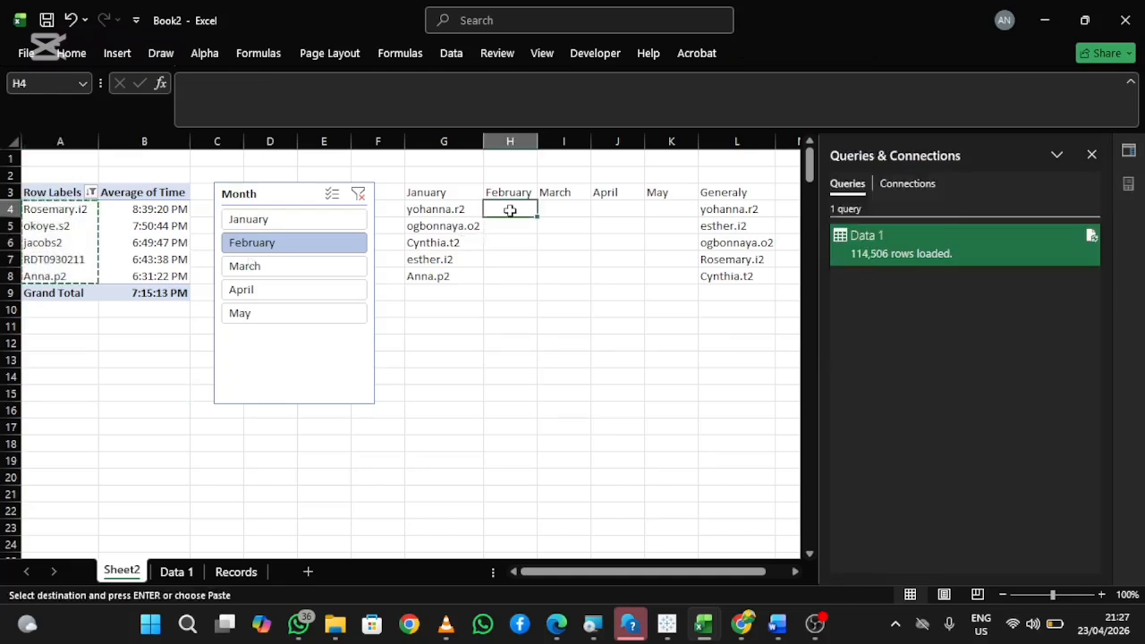
key(ctrl+v)
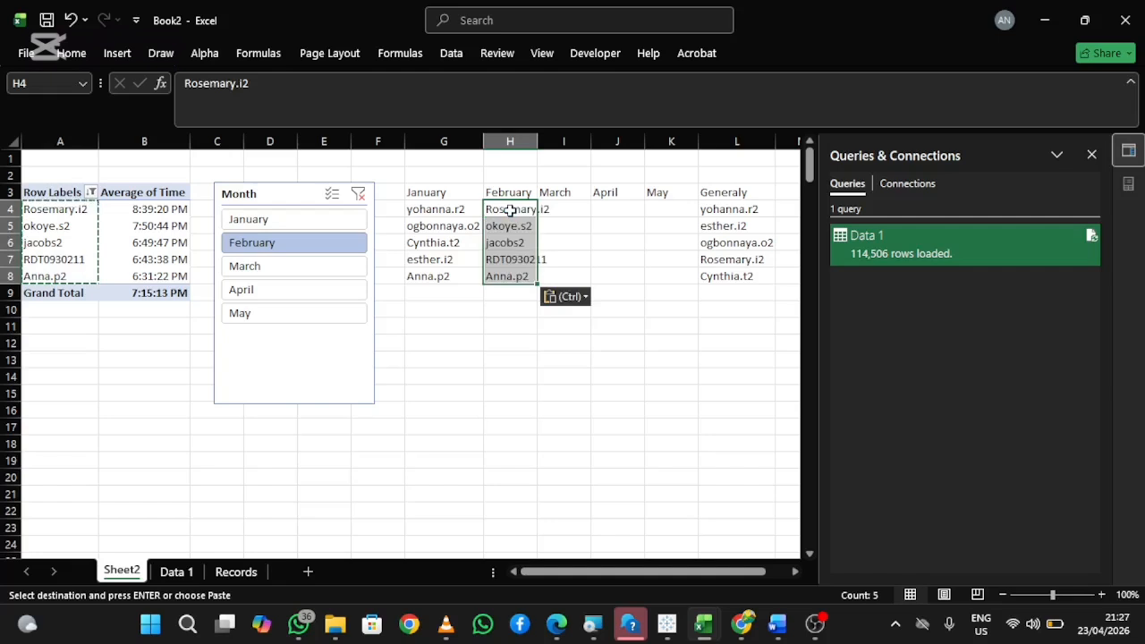
drag(537, 143, 556, 144)
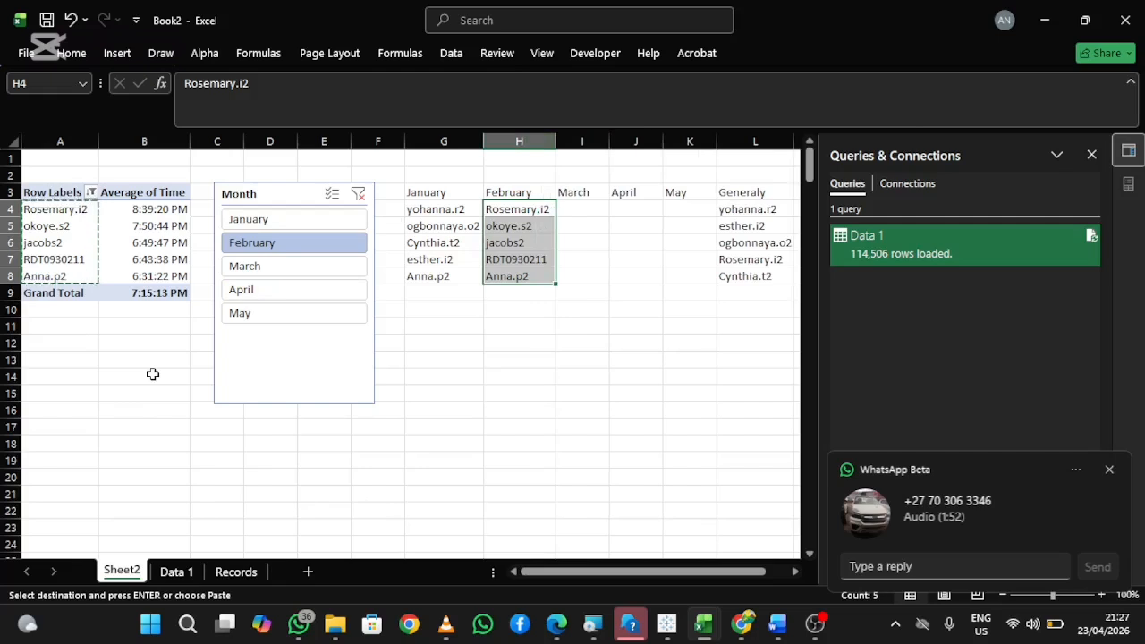
click(103, 348)
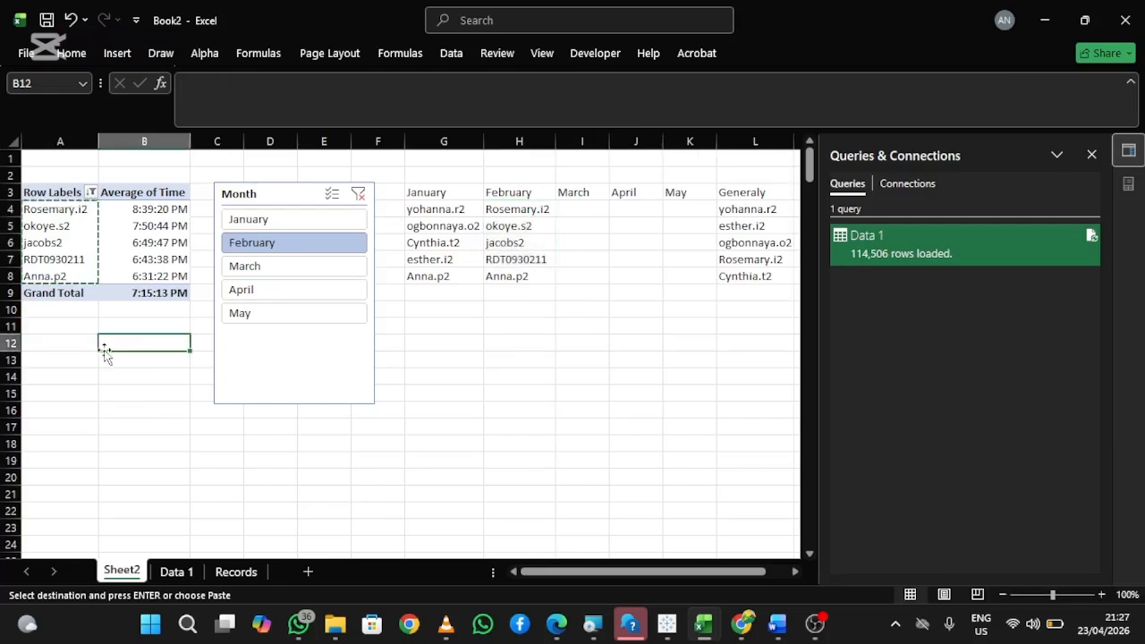
double_click(69, 376)
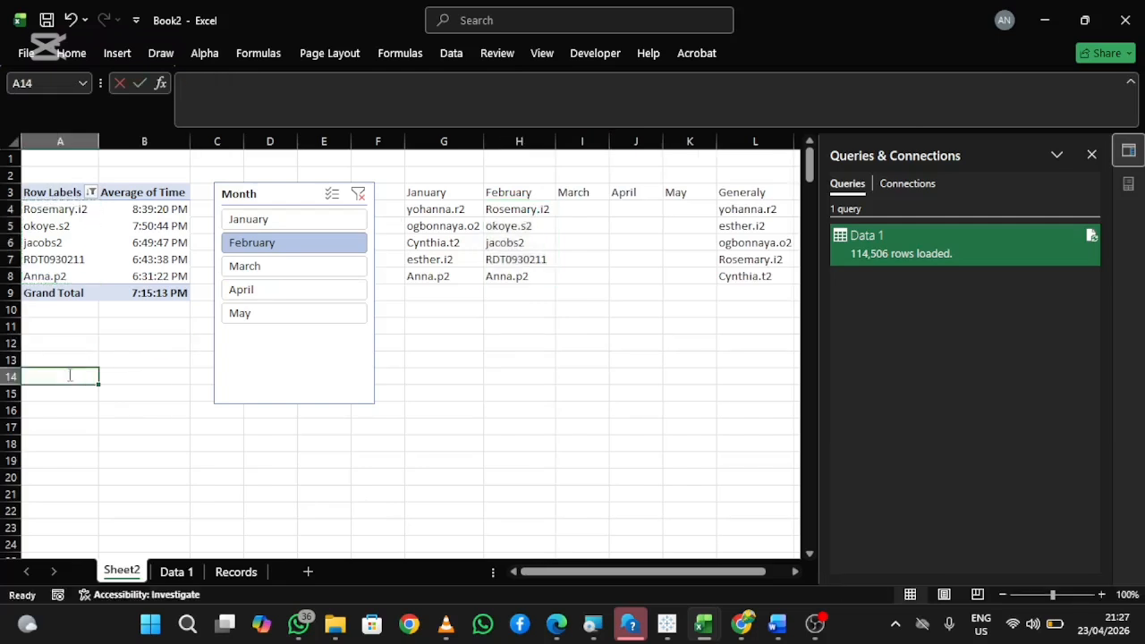
- Filter the PivotTable to March, copy its five promoter IDs into I4:I8, and widen column I to fit
click(322, 268)
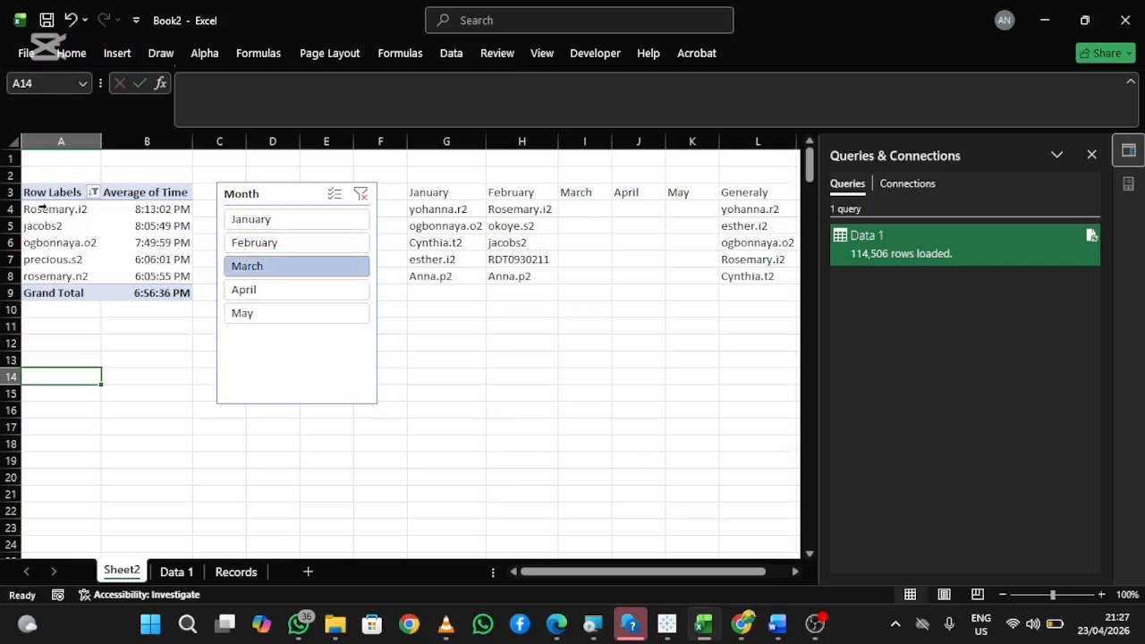
click(53, 202)
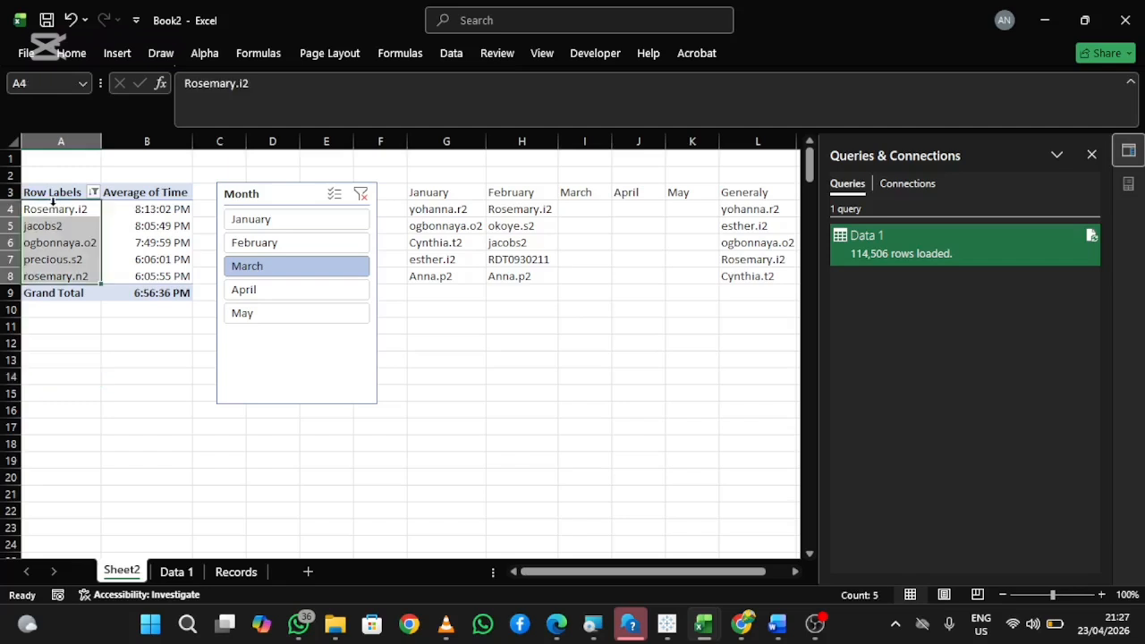
key(ctrl+c)
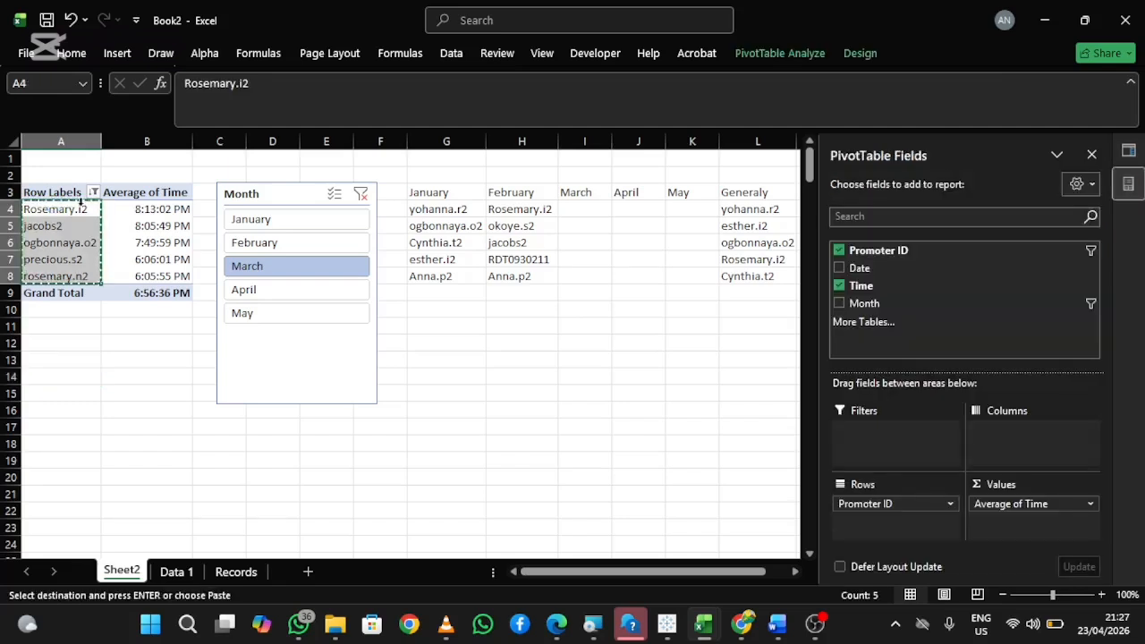
click(583, 209)
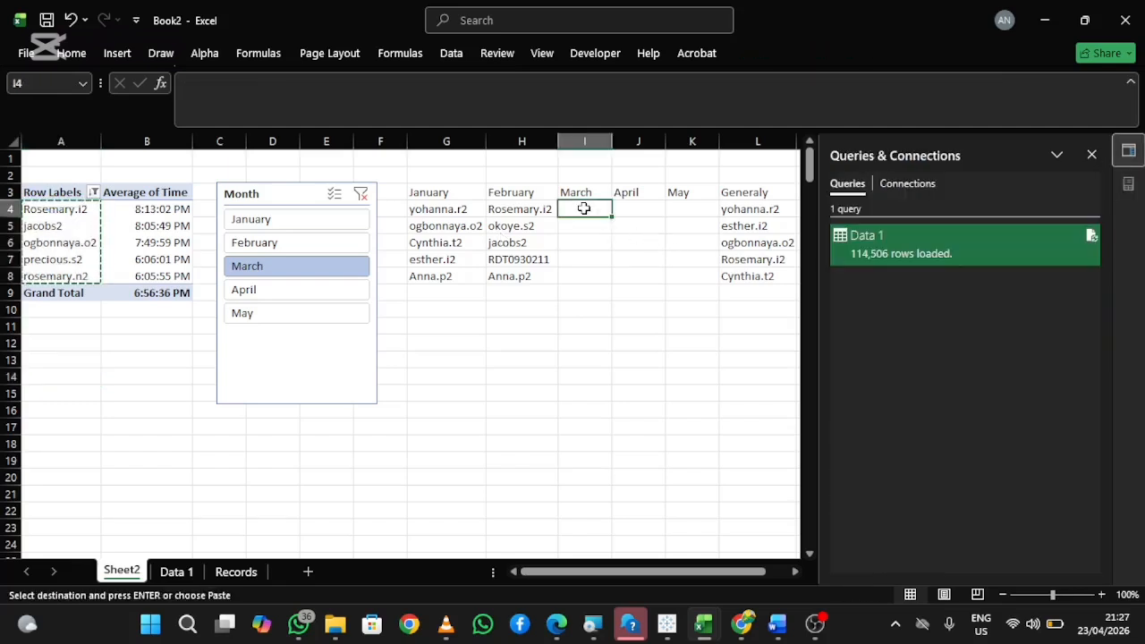
key(ctrl+v)
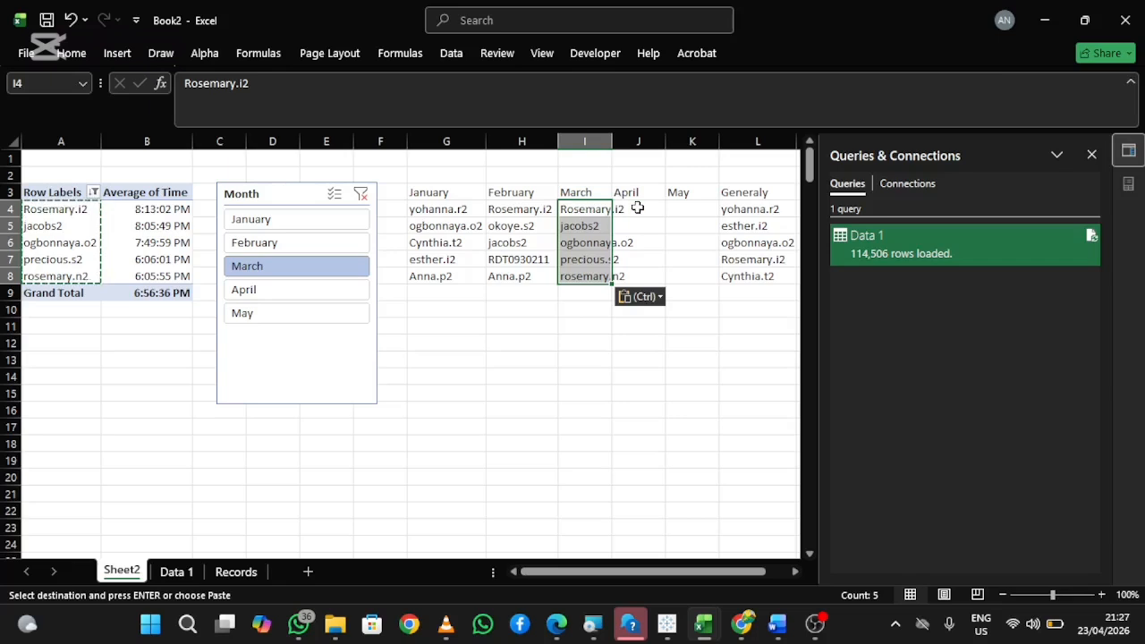
drag(614, 135, 635, 142)
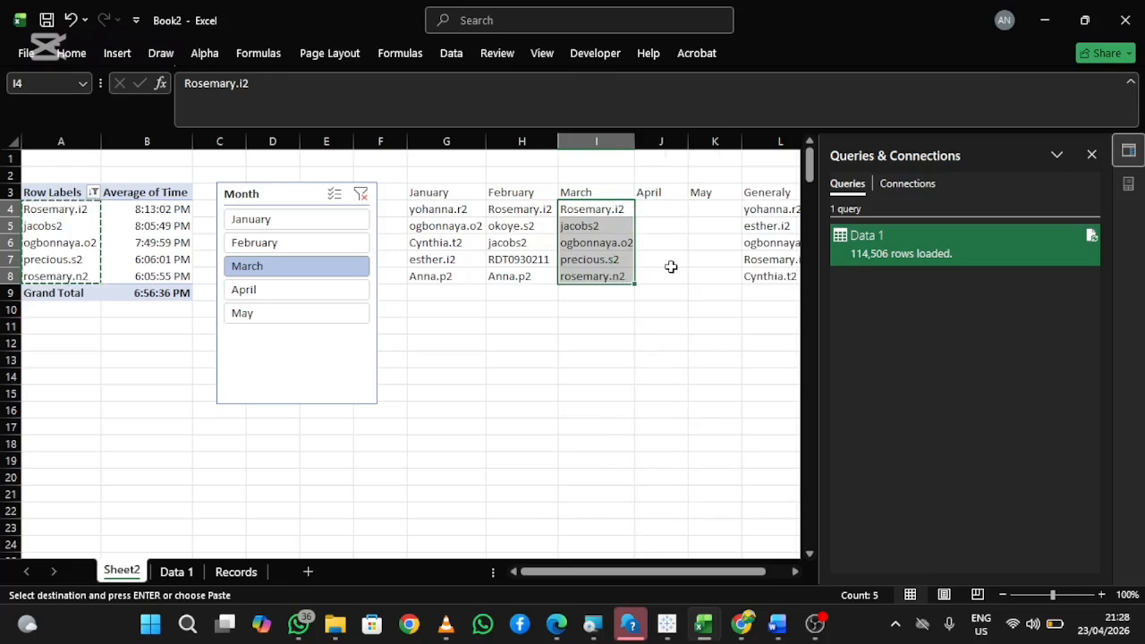
double_click(471, 390)
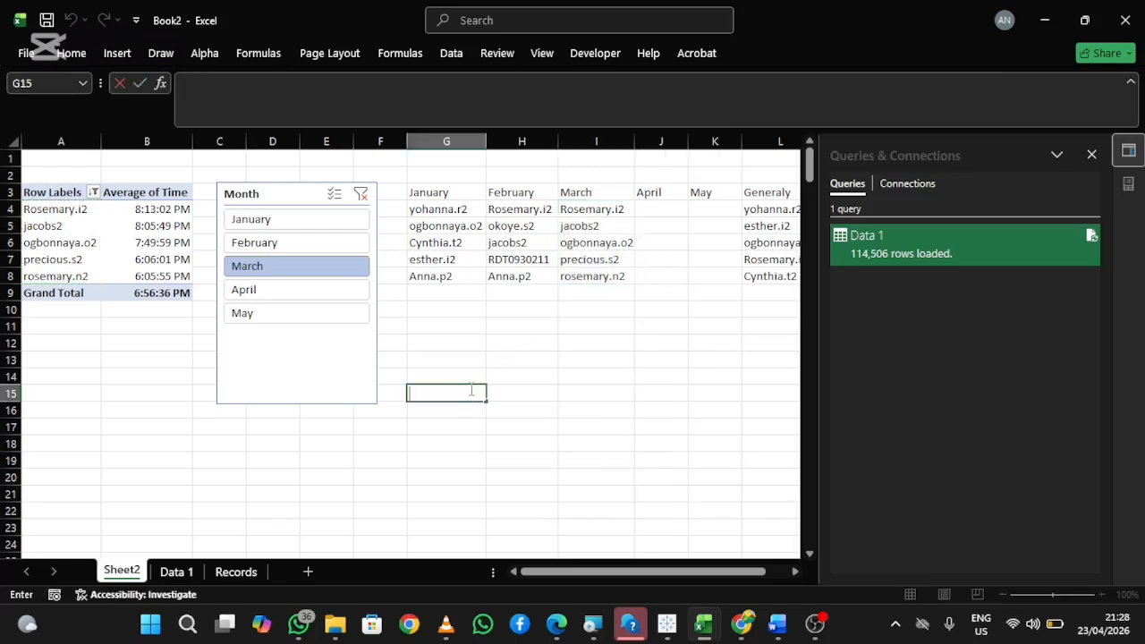
- Filter the PivotTable to April, copy its five promoter IDs into J4:J8, and widen column J to fit
click(296, 289)
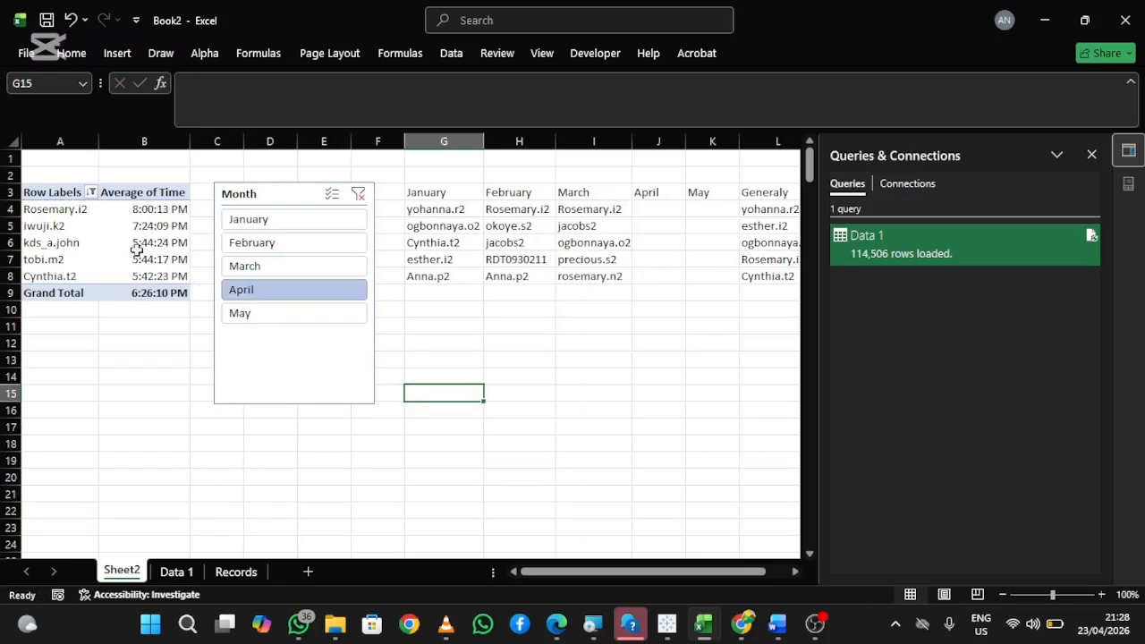
click(51, 203)
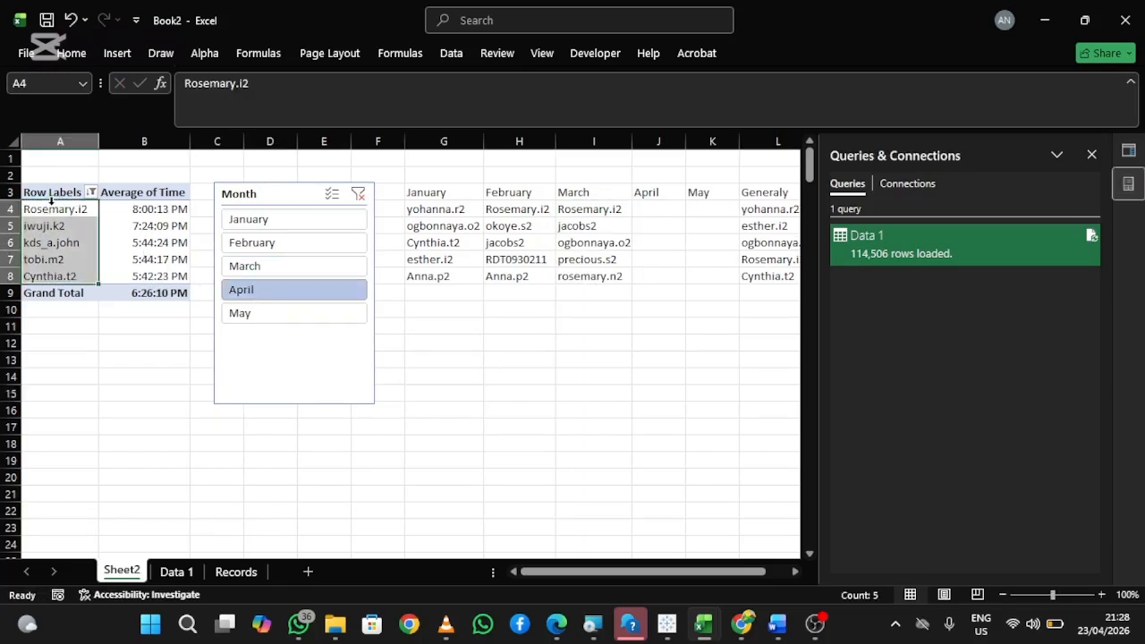
key(ctrl+c)
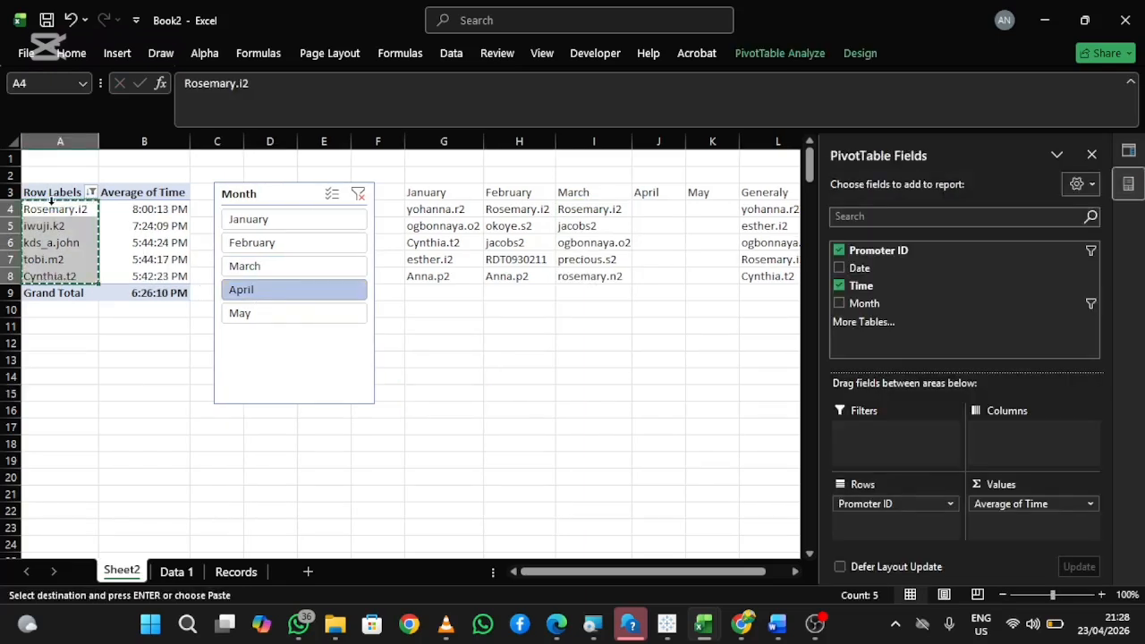
click(655, 210)
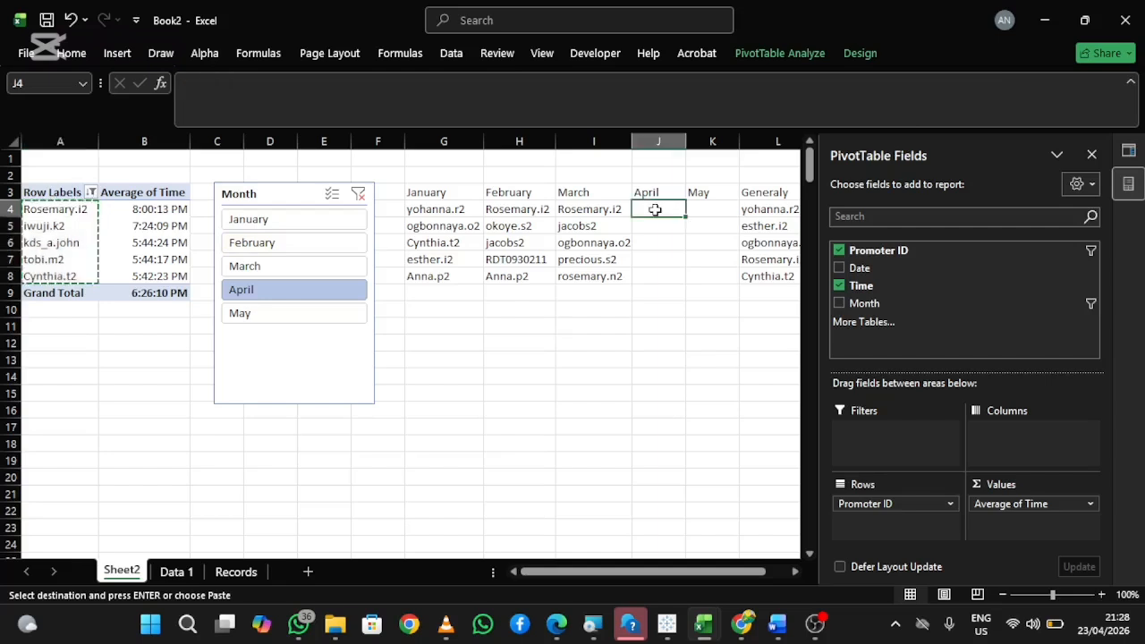
key(ctrl+v)
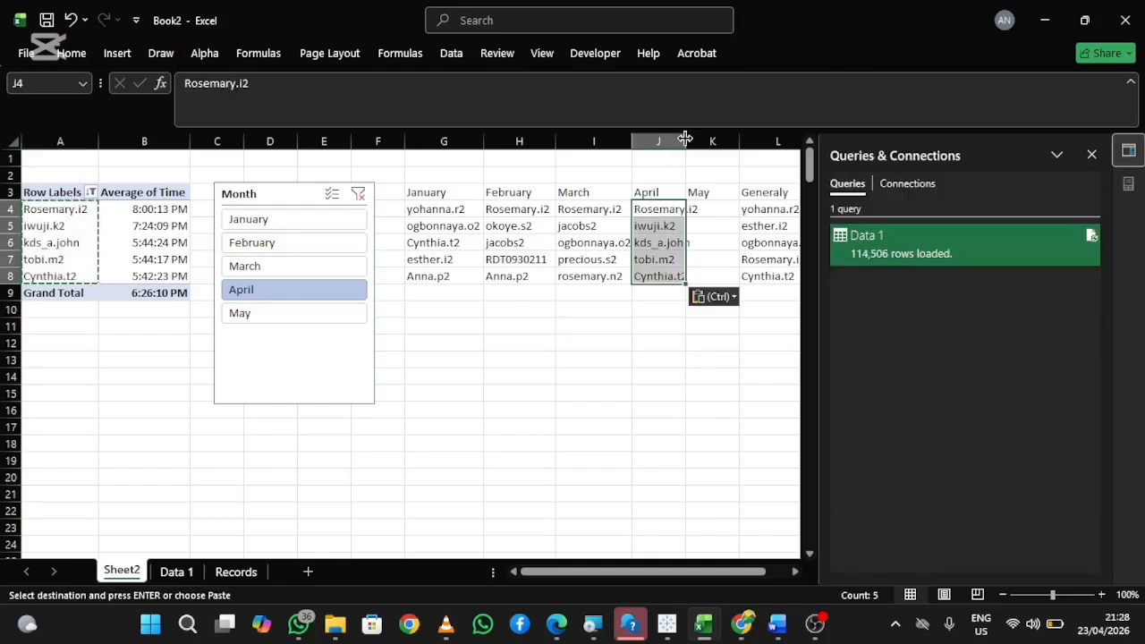
drag(696, 142, 704, 141)
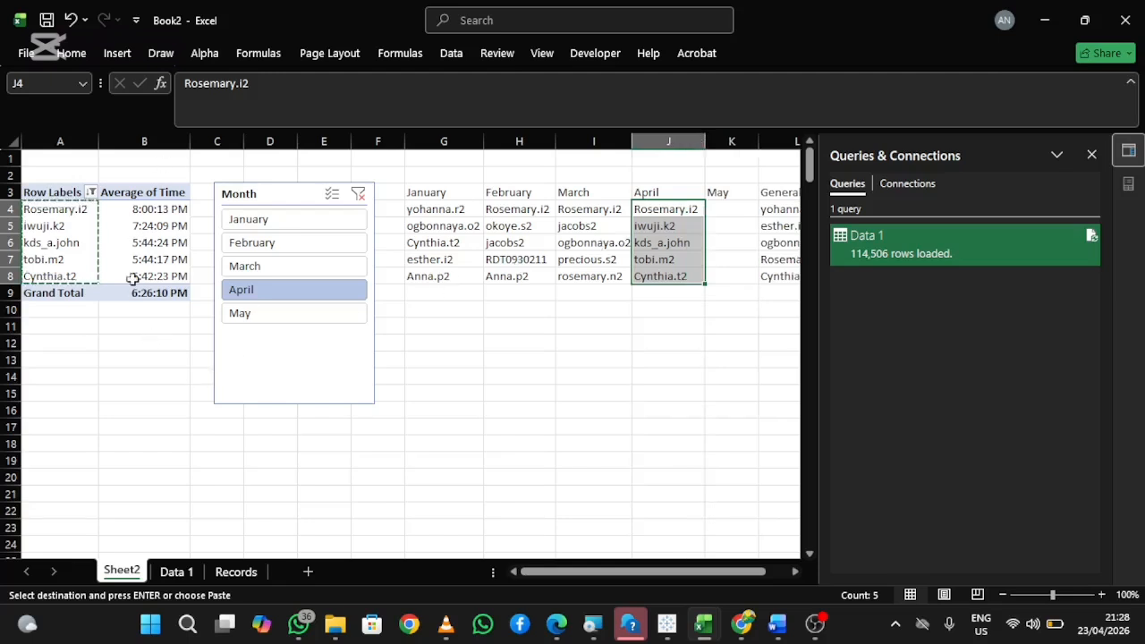
- Filter the PivotTable to May, copy its five promoter IDs into K4:K8, and widen column K
click(273, 320)
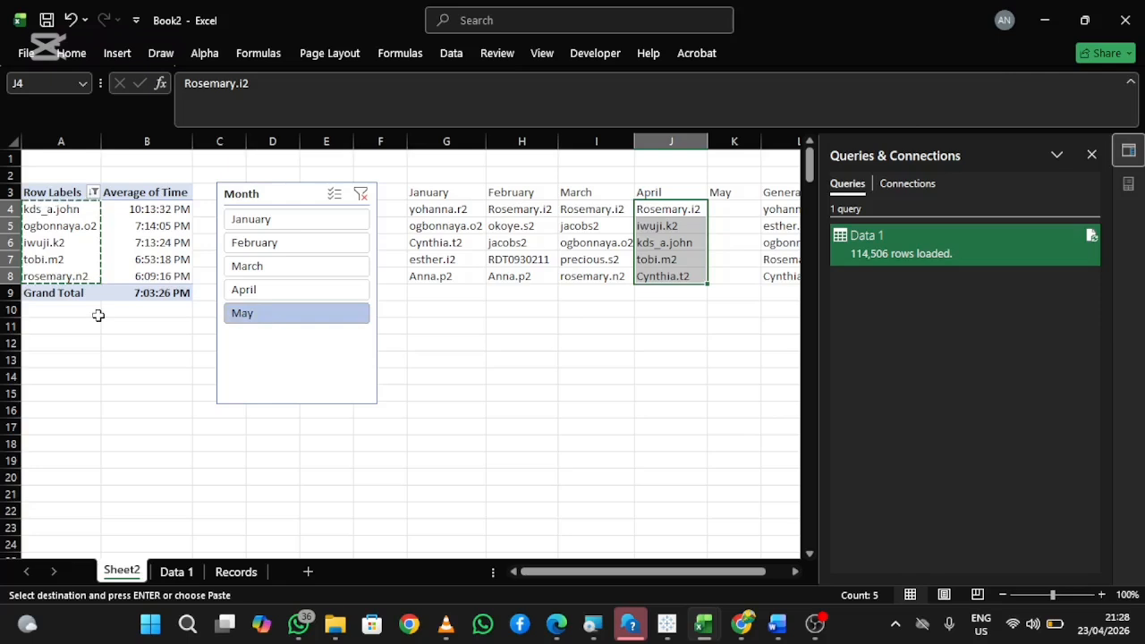
key(ctrl+c)
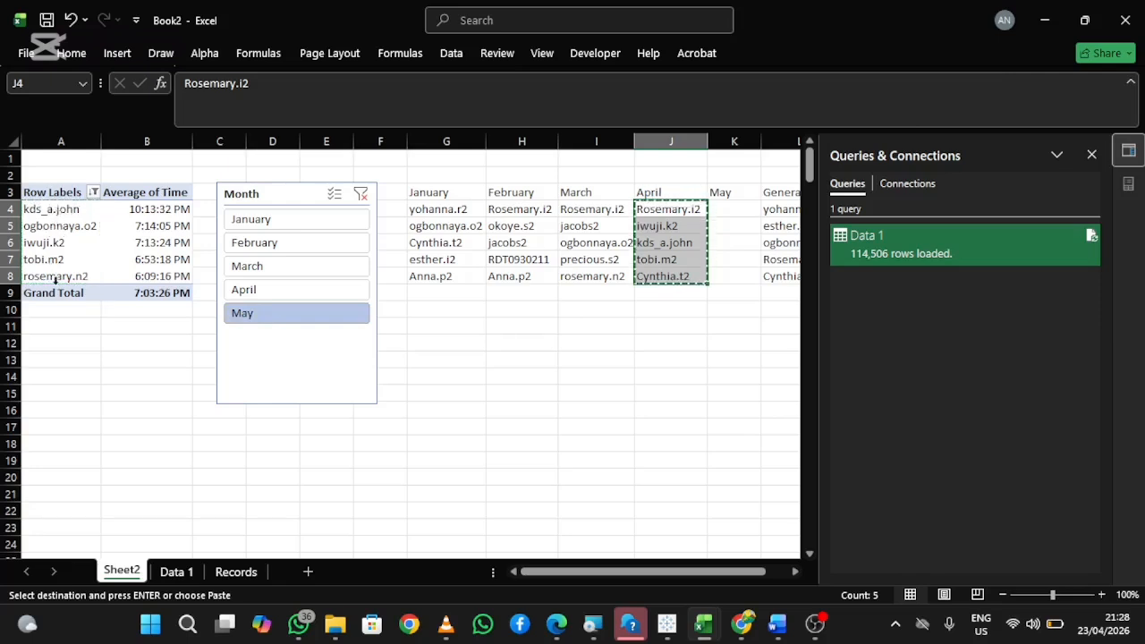
click(49, 214)
key(ctrl+c)
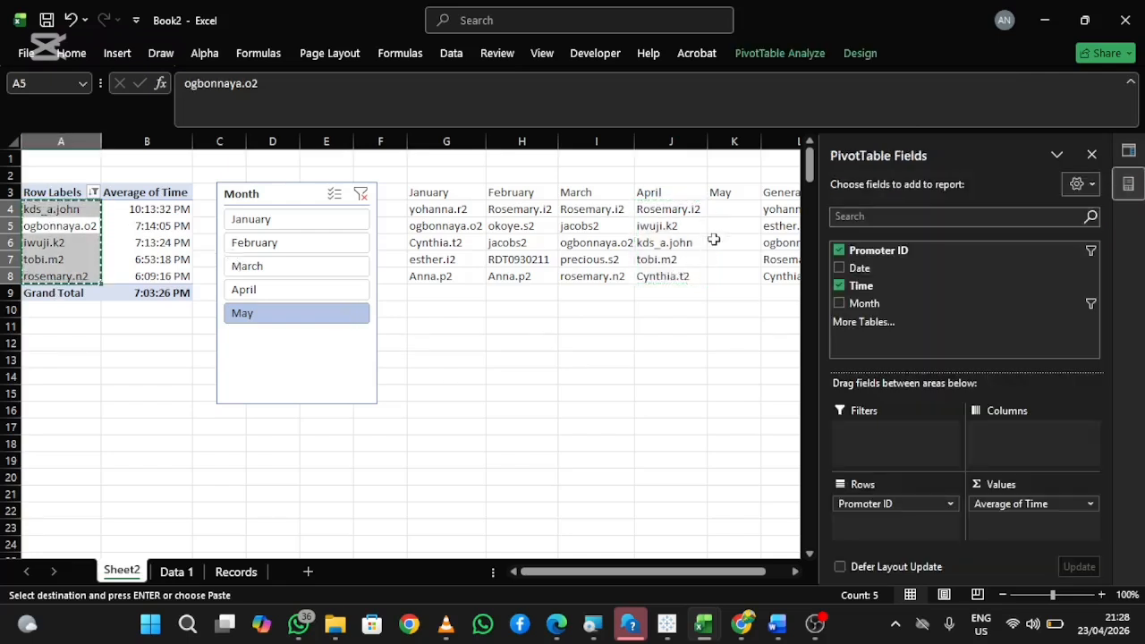
click(726, 211)
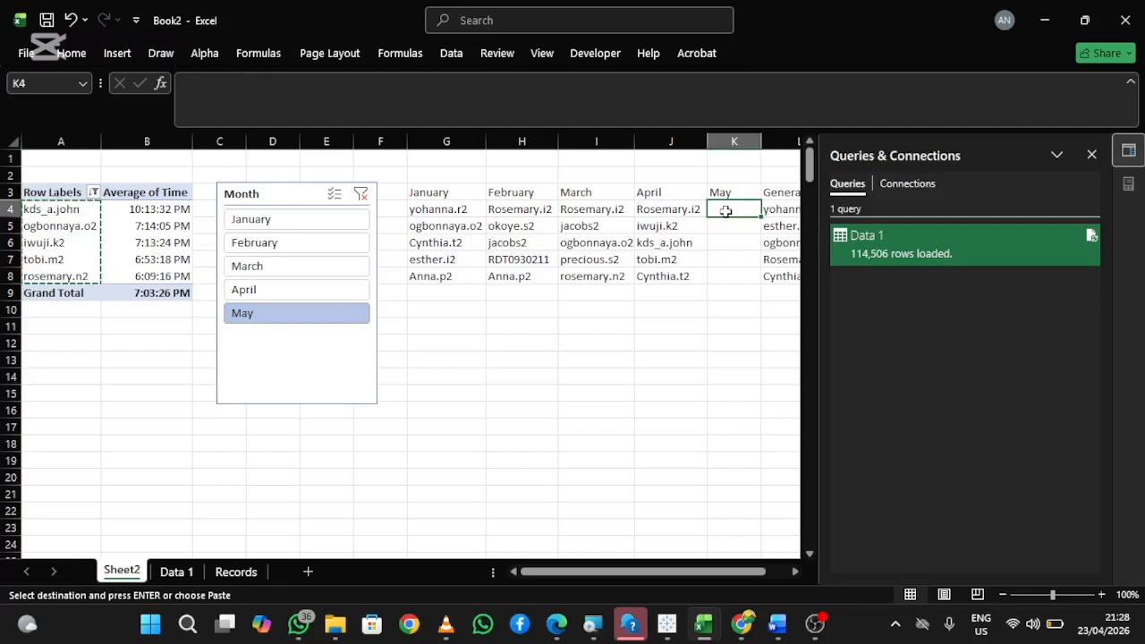
key(ctrl+v)
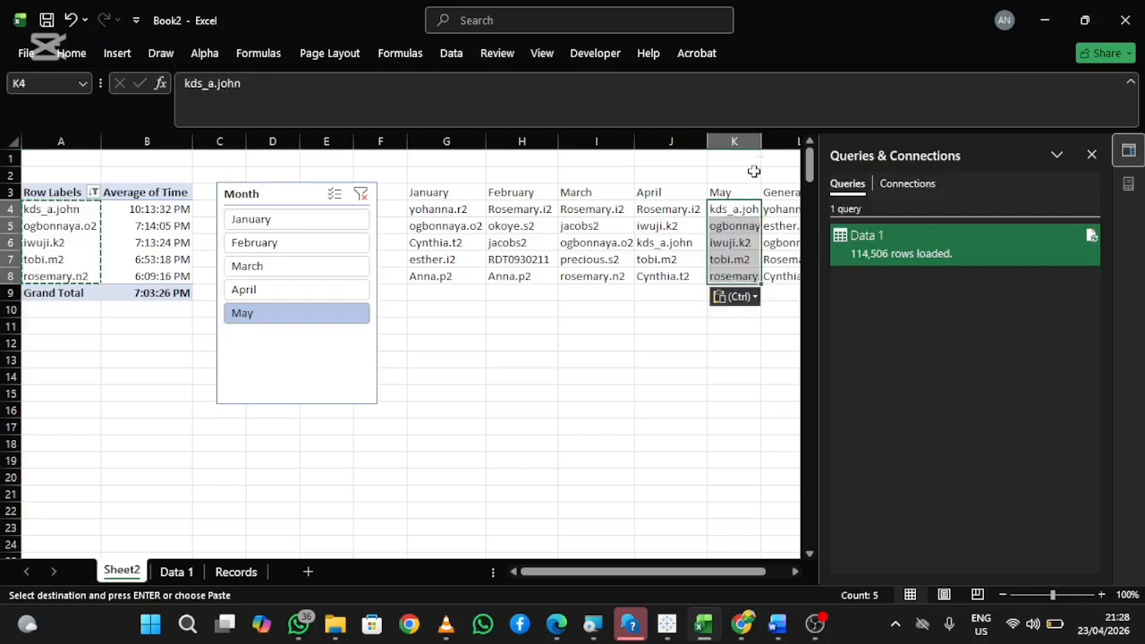
drag(760, 140, 772, 141)
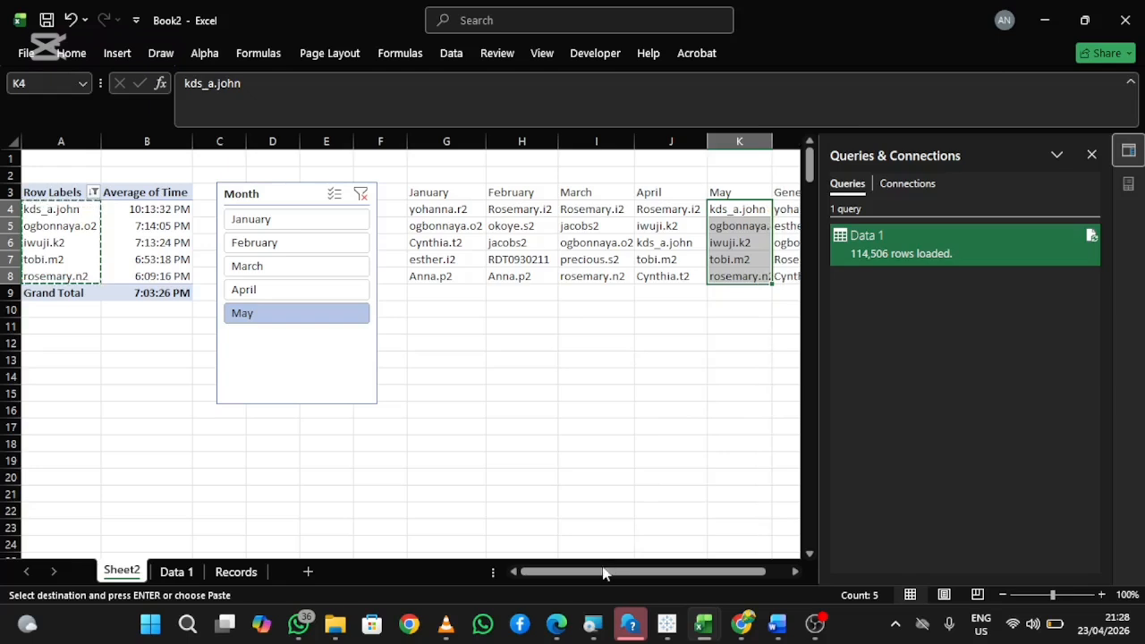
- Fill the summary table's header cells G3:L3, from January to Generaly, with yellow
drag(601, 572, 626, 572)
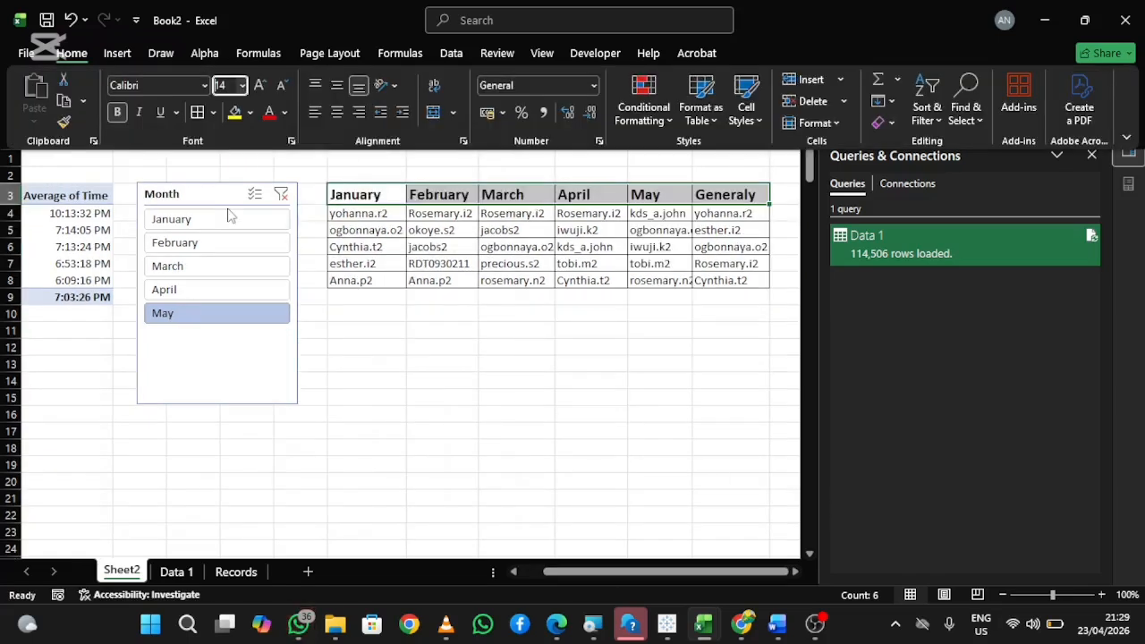
click(235, 114)
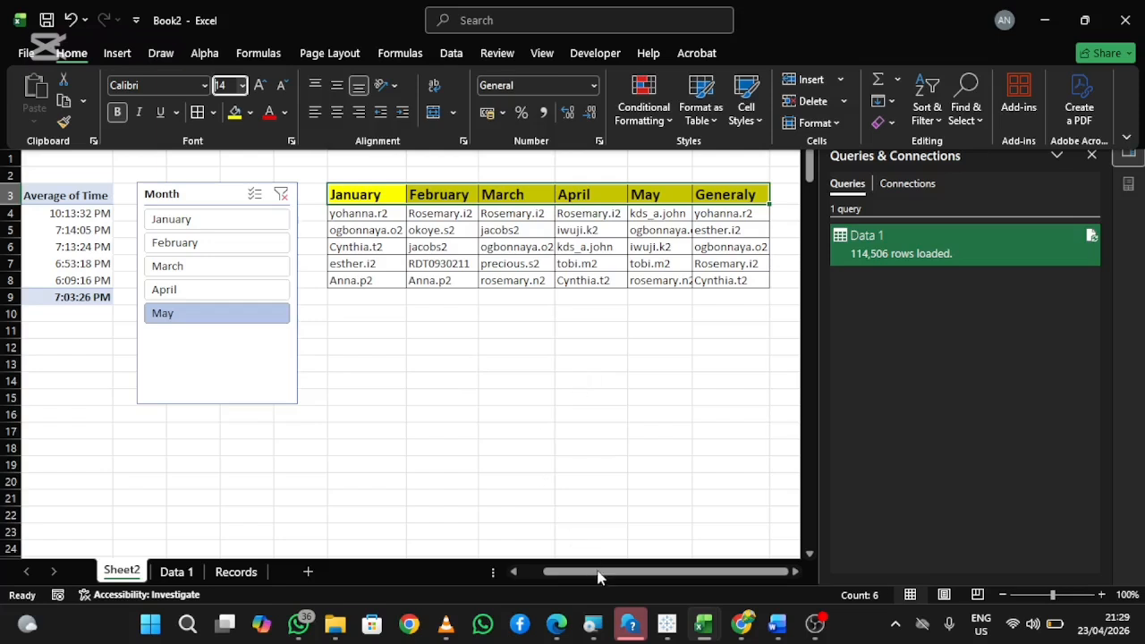
drag(599, 577, 551, 575)
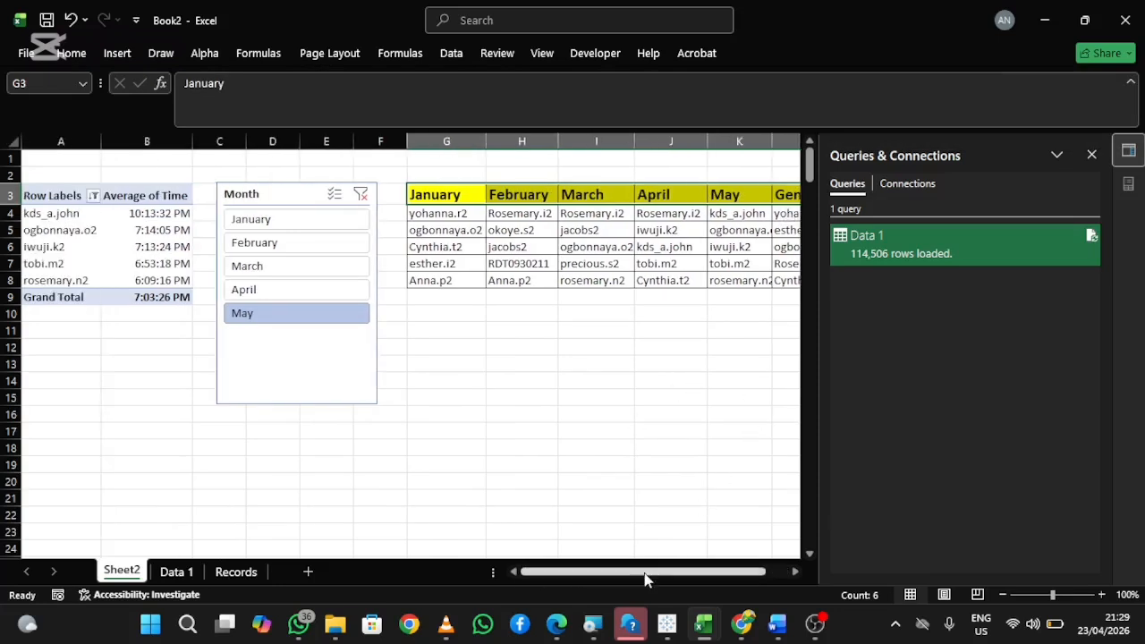